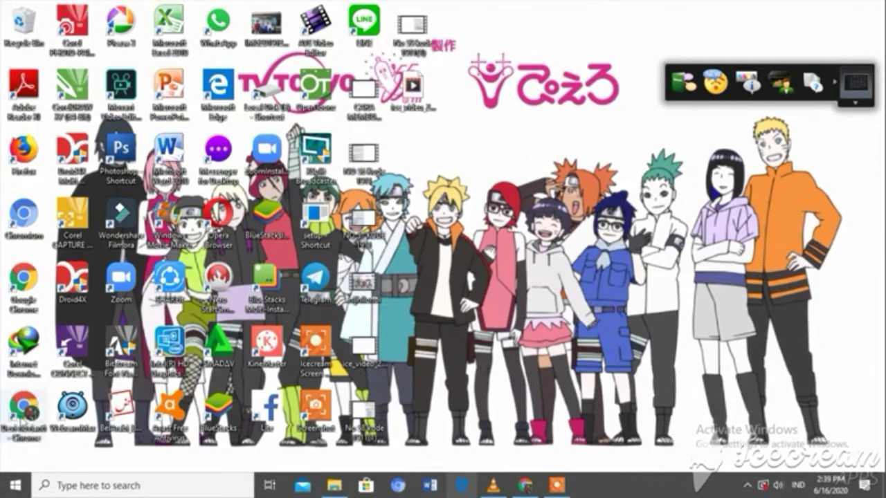
- Launch Chrome from the desktop and create a new blank Google Form from Google Drive
double_click(42, 431)
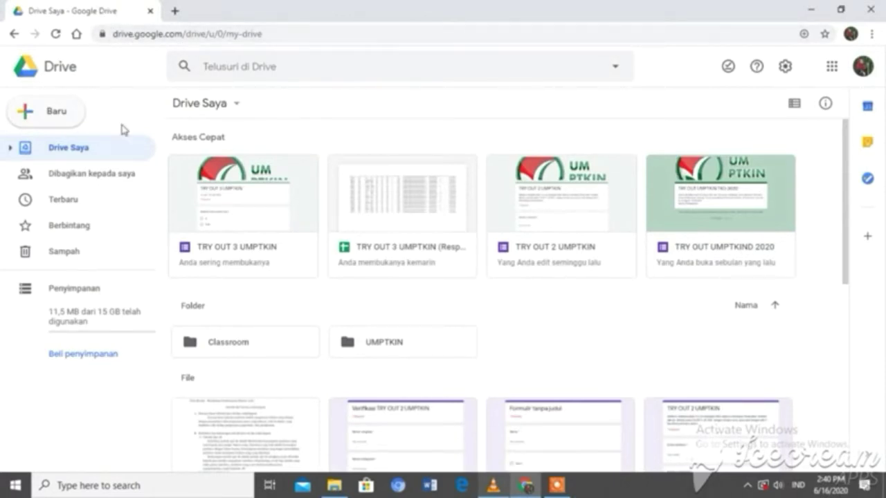
click(52, 115)
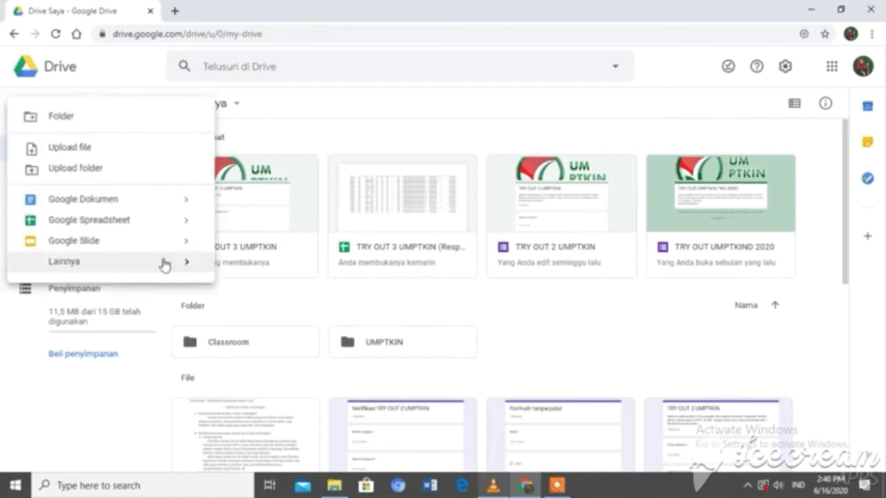
mouse_move(164, 265)
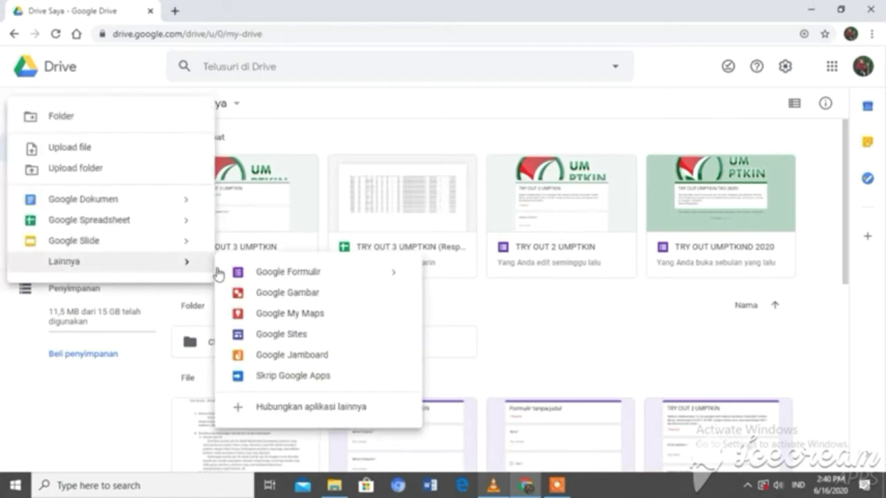
click(263, 279)
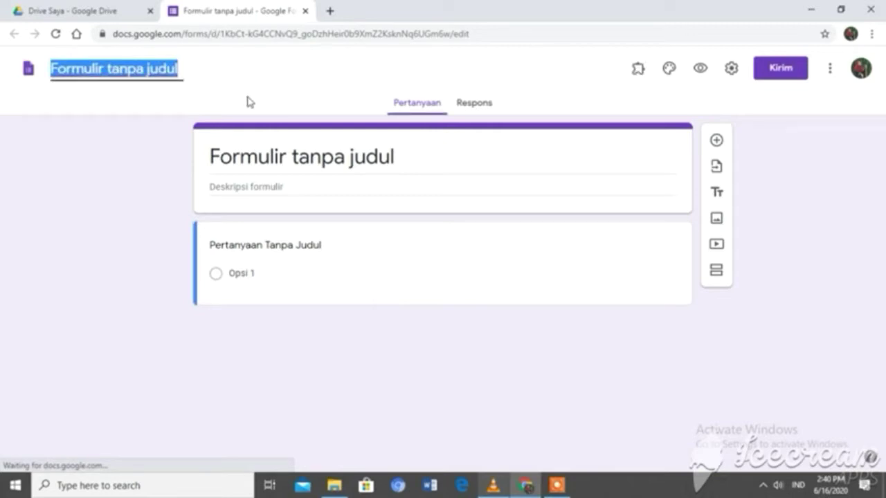
- Rename the form file as "KUIS 2"
text(K)
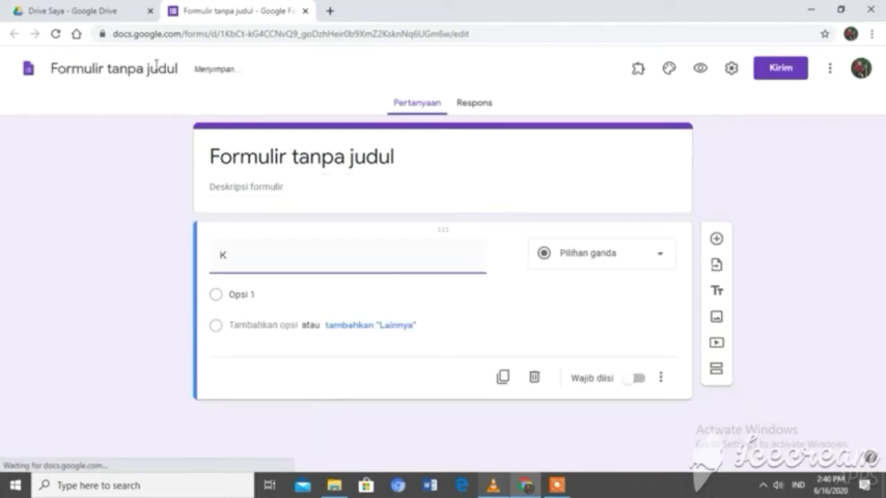
click(155, 68)
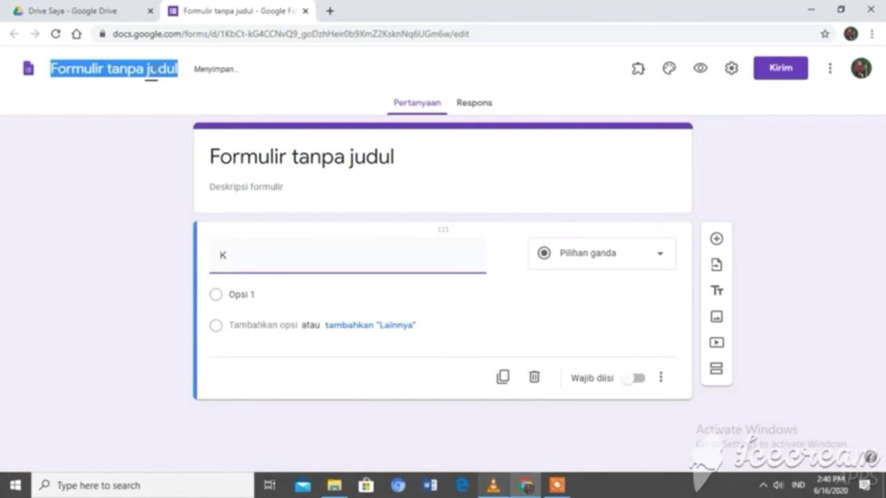
text(KUIS)
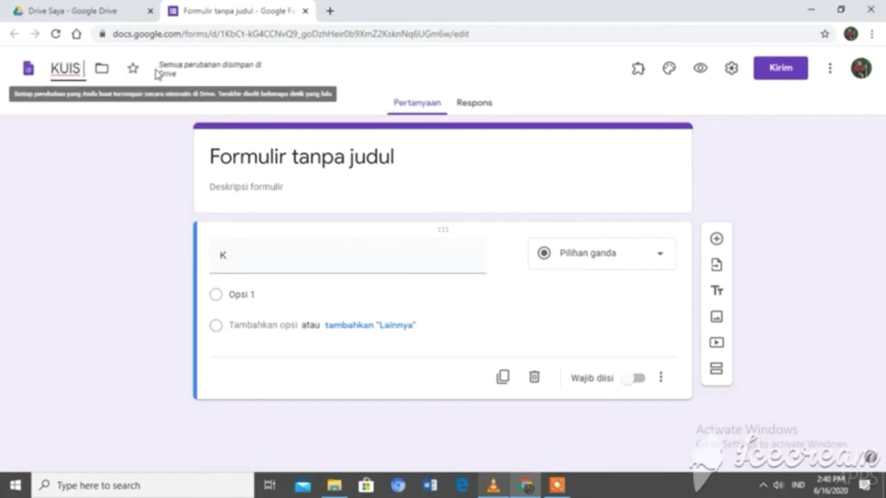
text( 2)
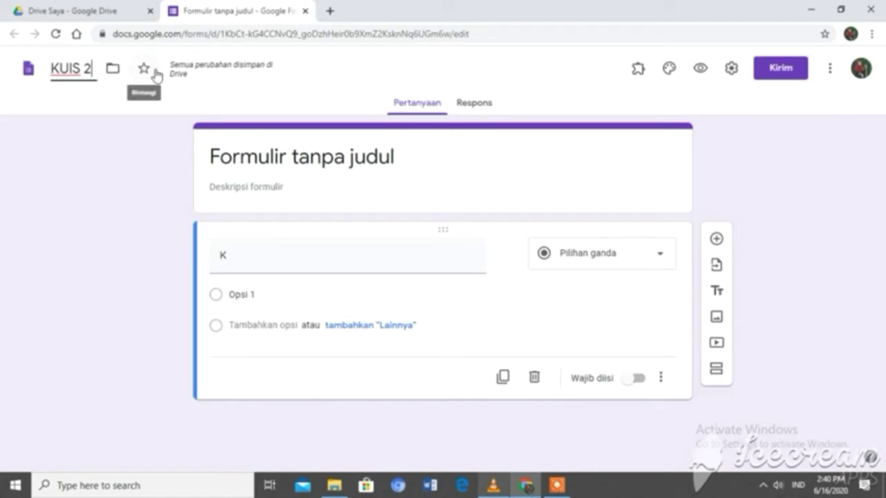
- Change the form's title in the header card to "KUIS B.INGGRIS"
click(247, 156)
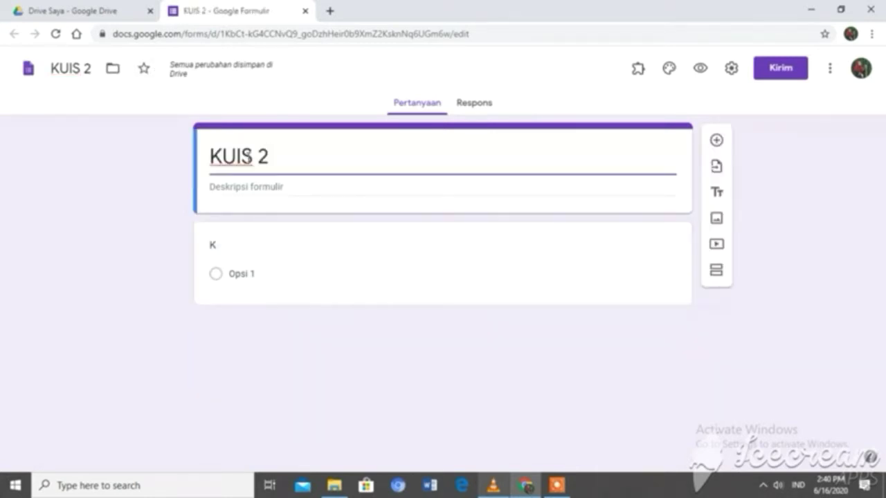
key(BackSpace)
key(BackSpace)
text(B)
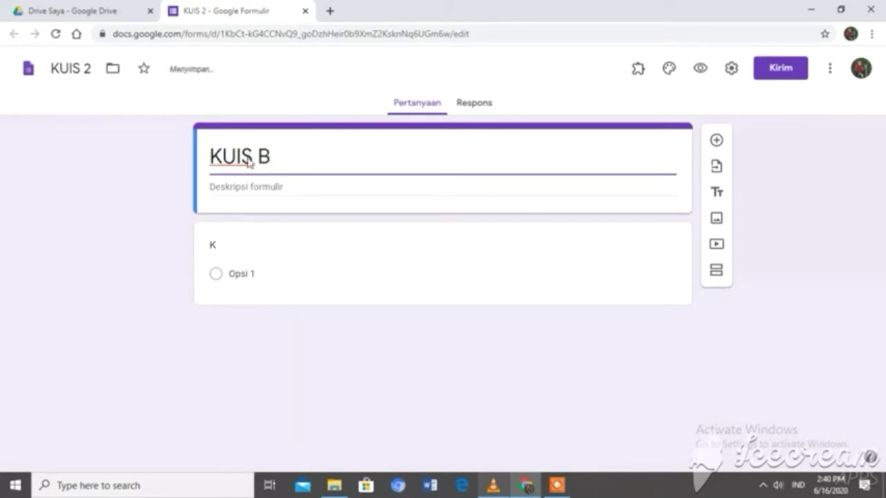
text(.INGGRIS)
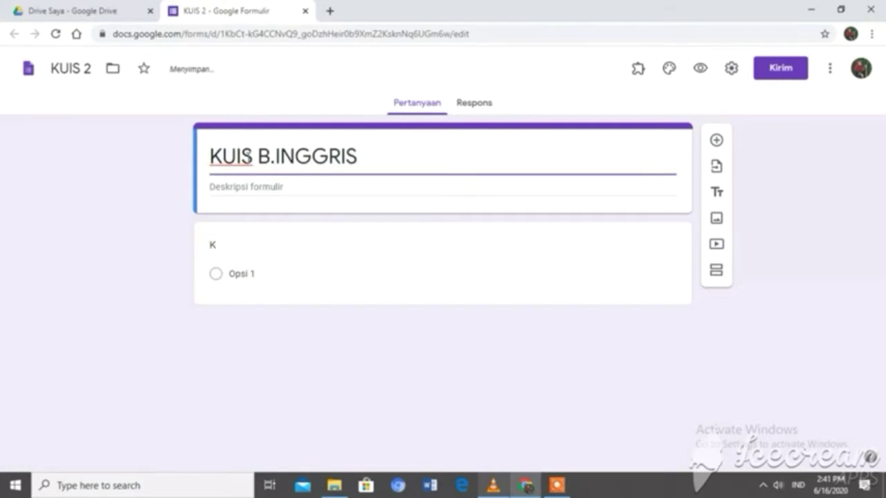
- Enter "Waktu Pengerjaan : 21.00 WIB" as the form description
click(286, 188)
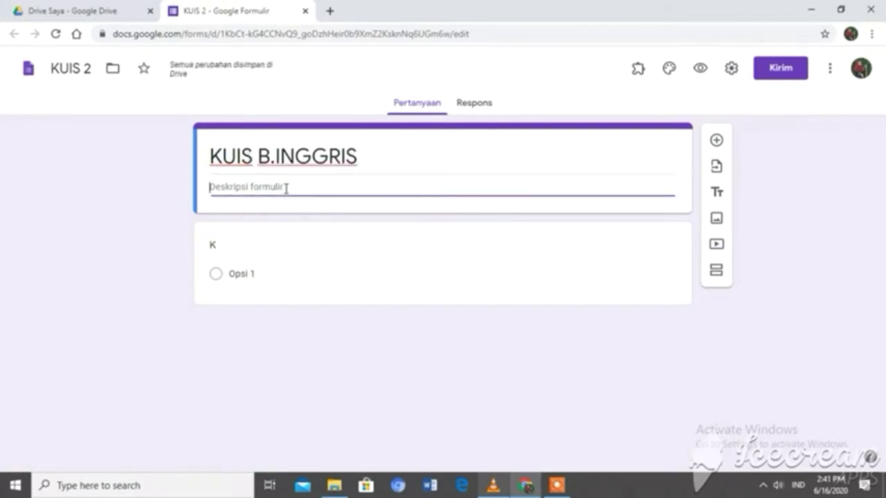
text(WAKtu)
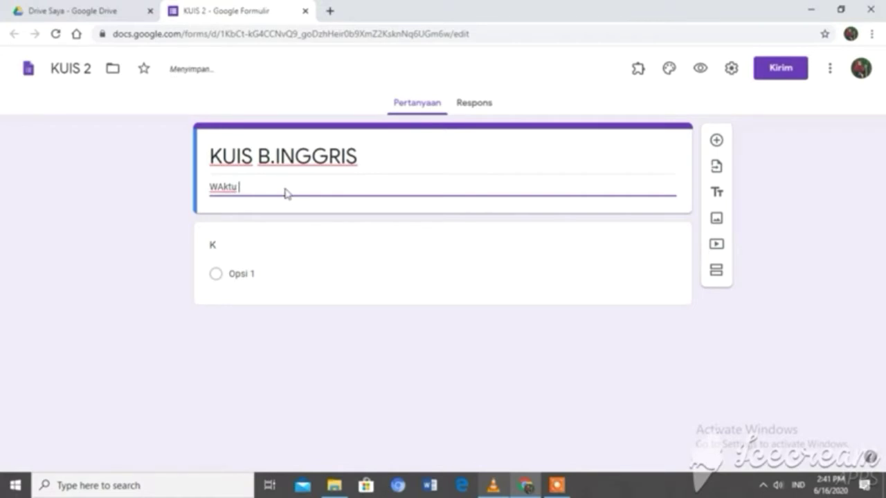
key(BackSpace)
key(BackSpace)
key(BackSpace)
key(BackSpace)
key(BackSpace)
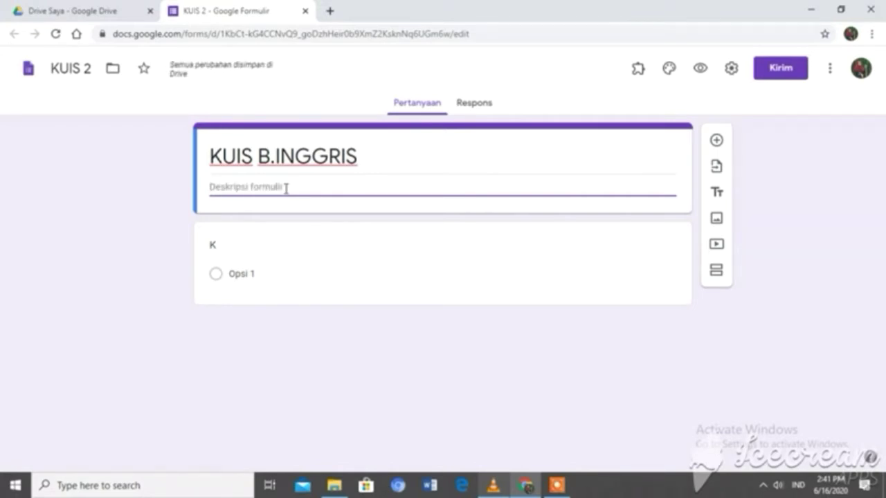
text(Wak)
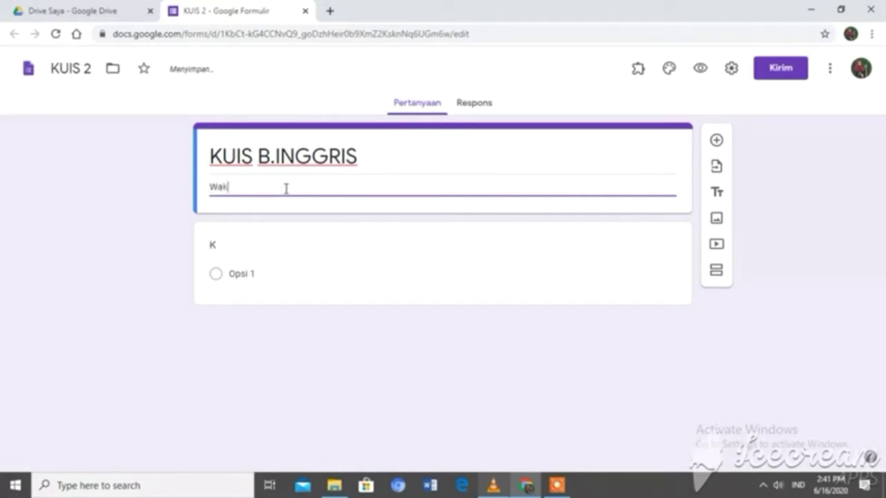
text(tu Pengerjaan : )
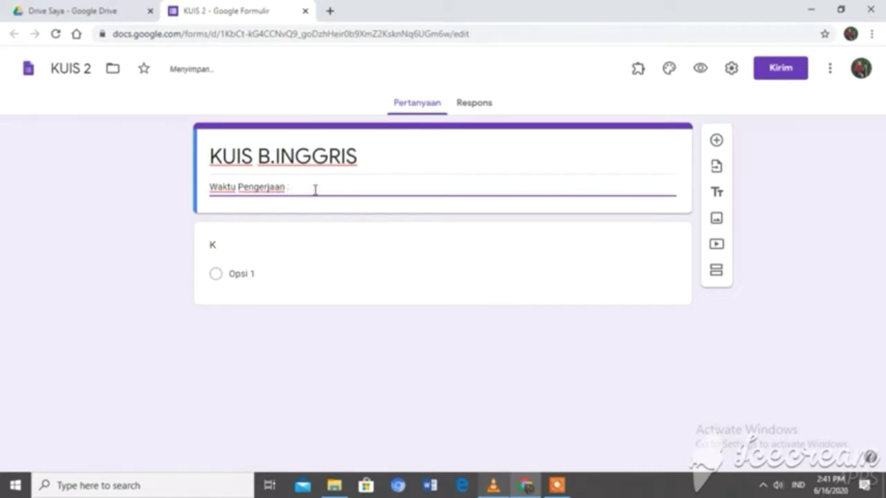
text(21.00 W)
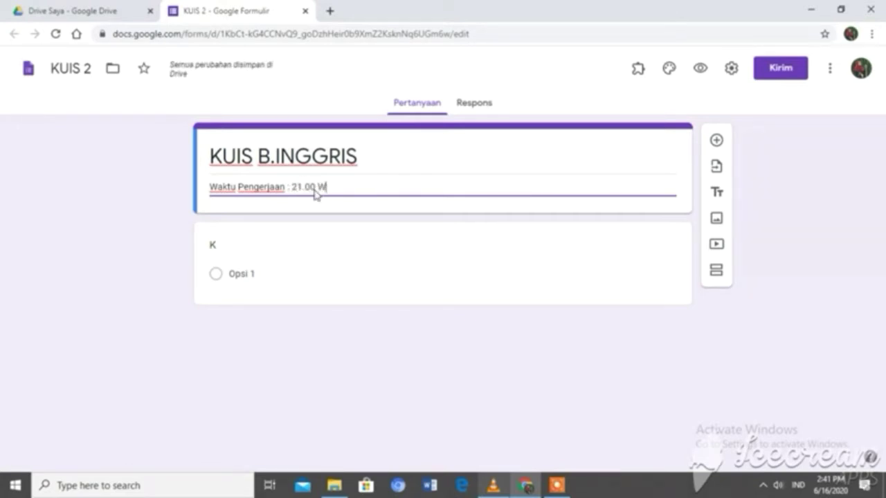
text(IB)
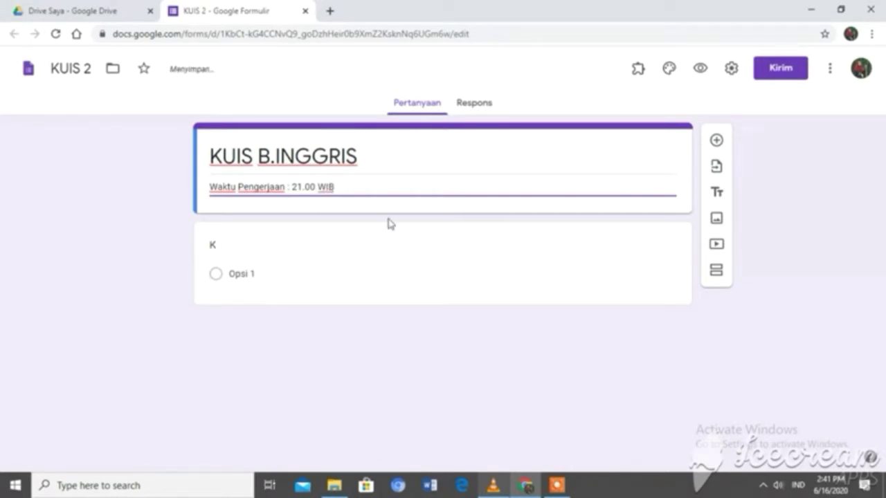
- In the form settings, limit respondents to 1 response and set the confirmation message to "Terimkasih telah mengerjakan kuis"
click(732, 71)
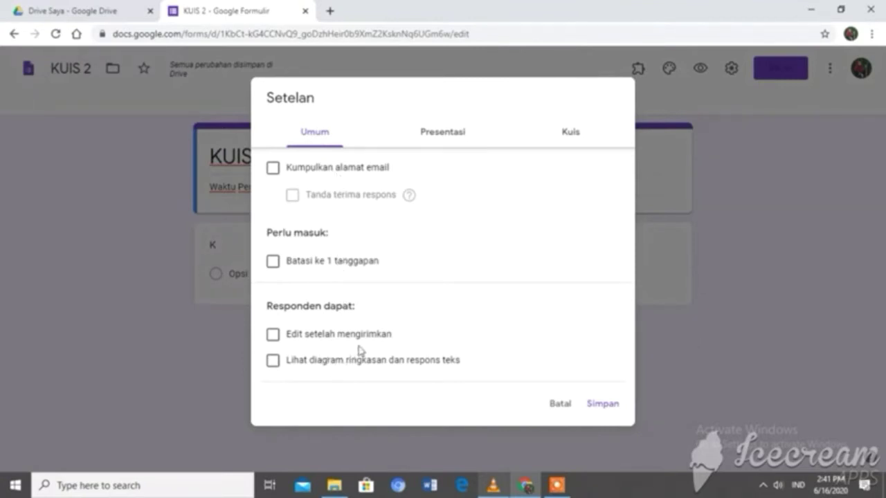
click(271, 261)
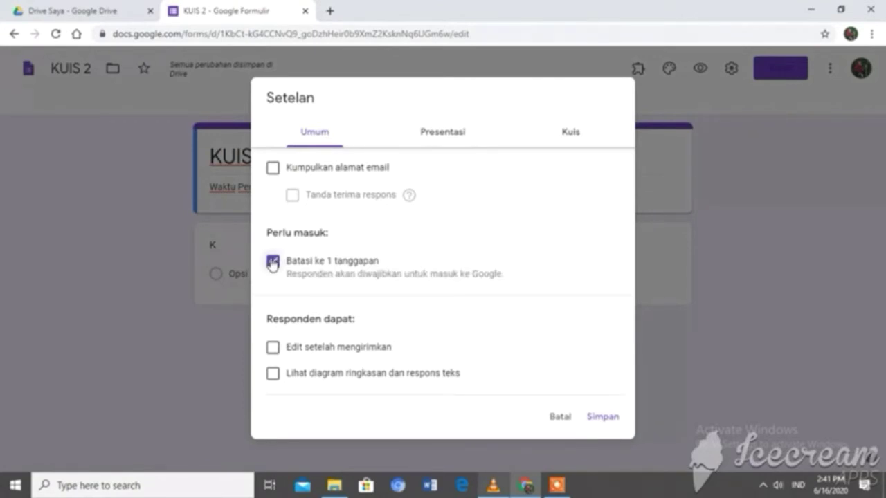
click(448, 138)
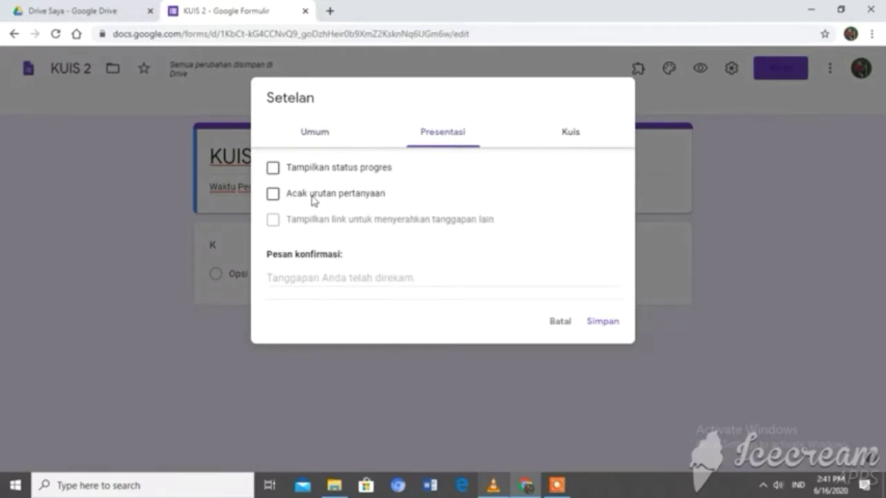
click(328, 277)
text(Te)
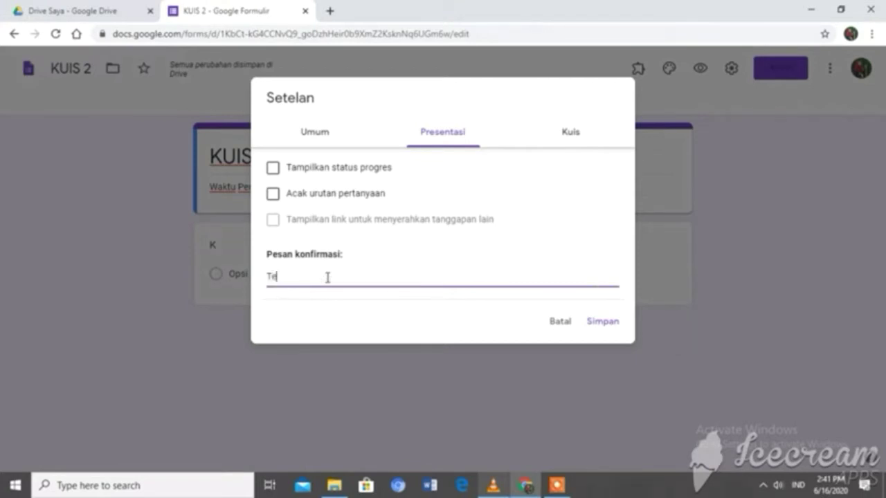
text(rimkasih telah mengi)
key(BackSpace)
key(BackSpace)
text(gerjakan k)
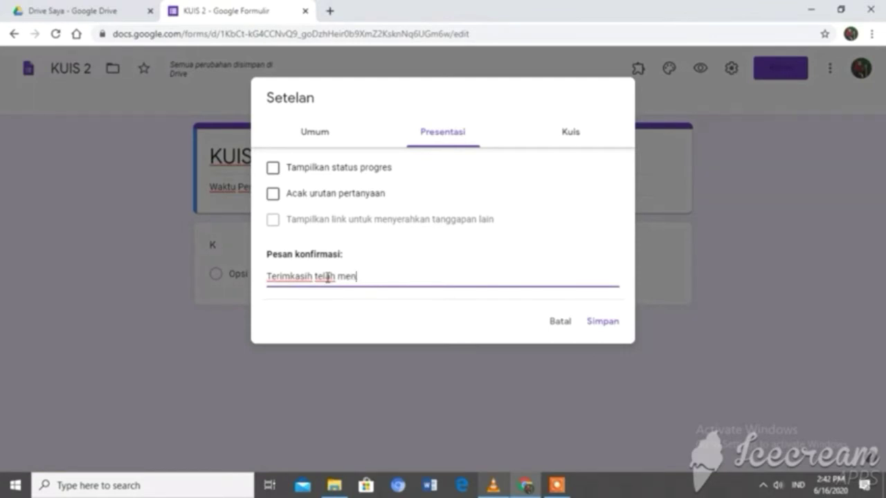
text(uis)
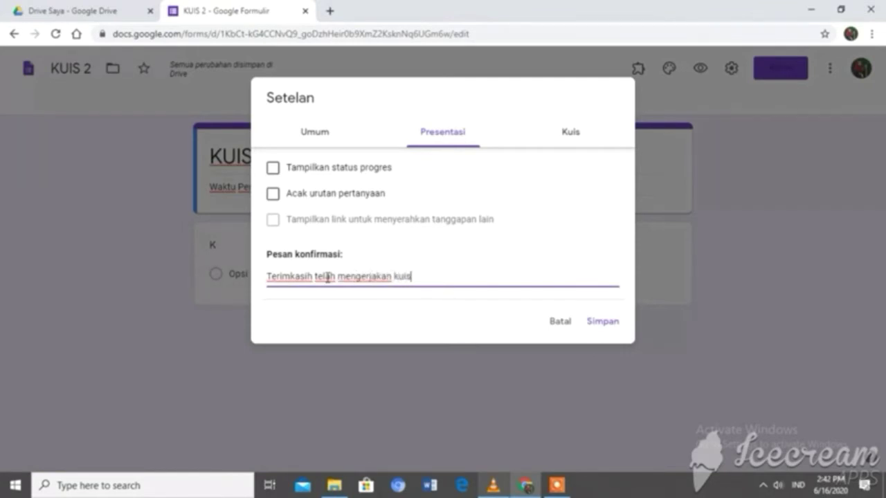
- Make the form a quiz, hide missed questions and correct answers from respondents, and save the settings
click(566, 138)
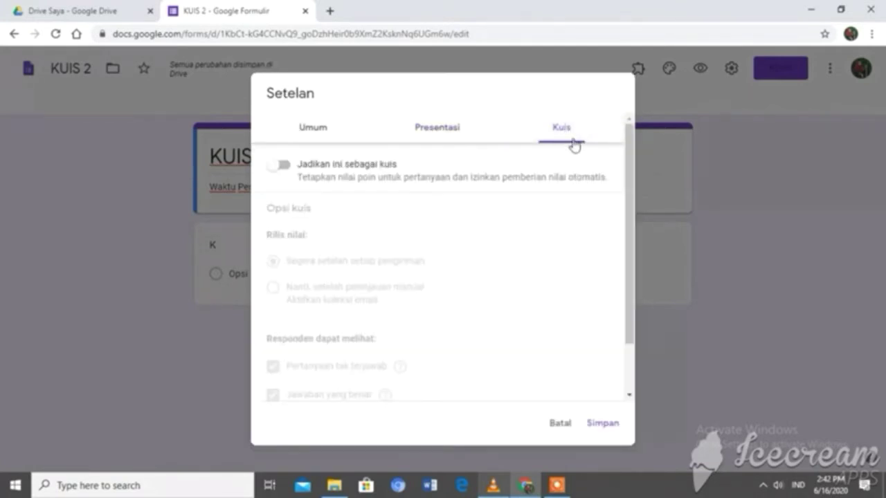
click(297, 169)
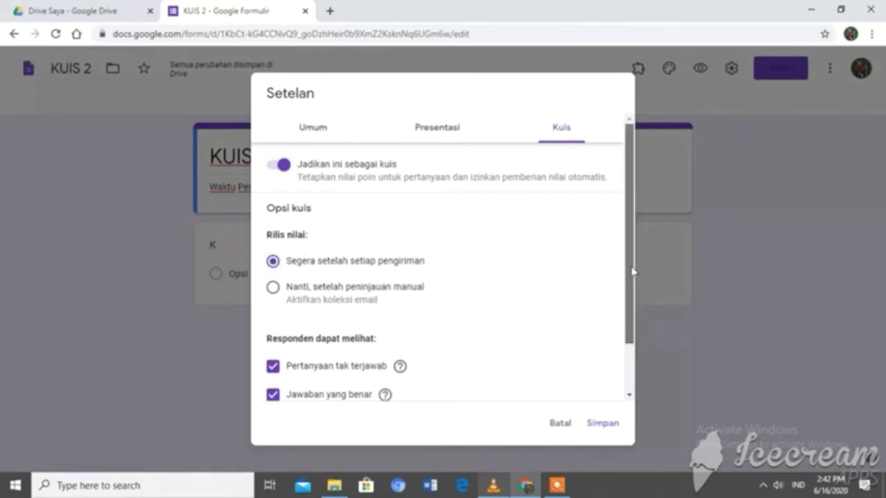
scroll(289, 291, down, 1)
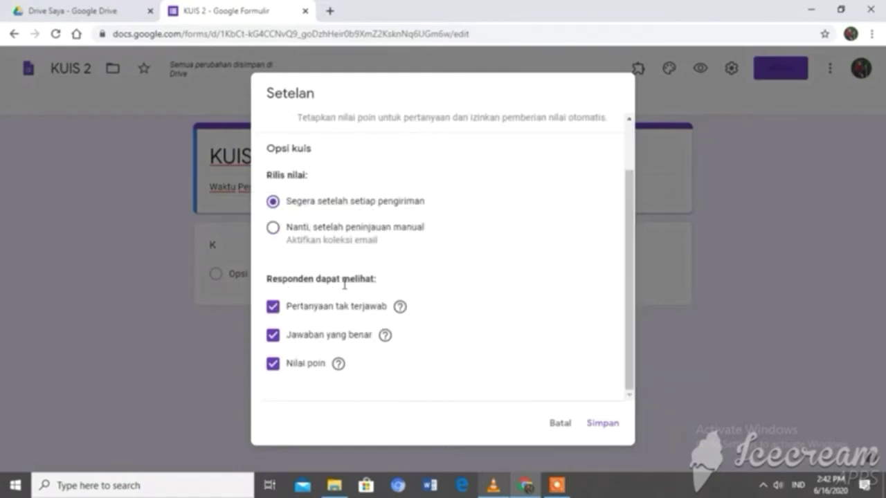
click(273, 337)
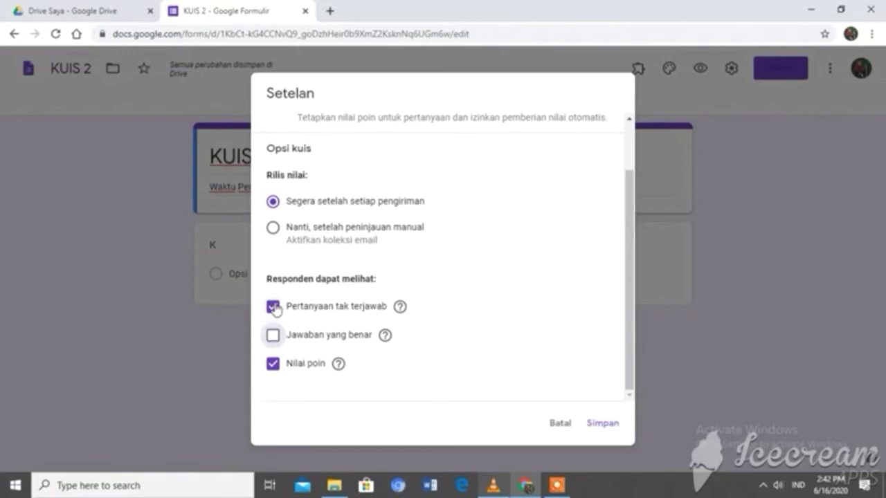
click(274, 307)
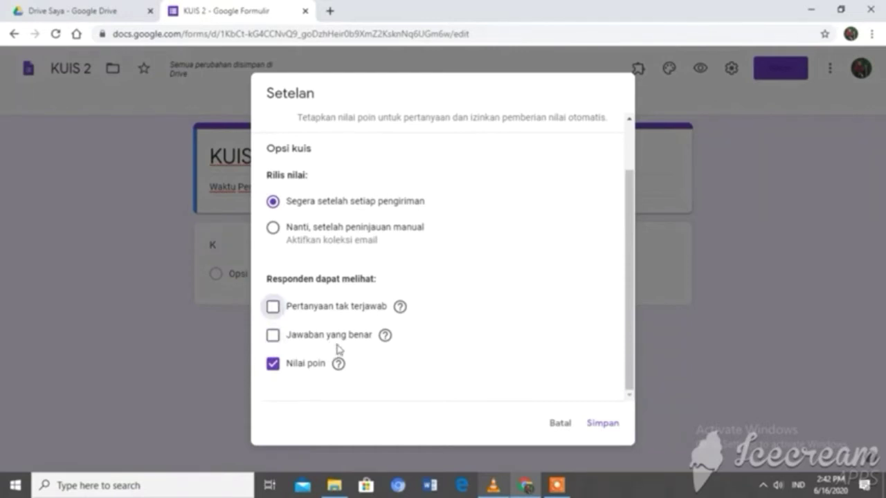
click(602, 423)
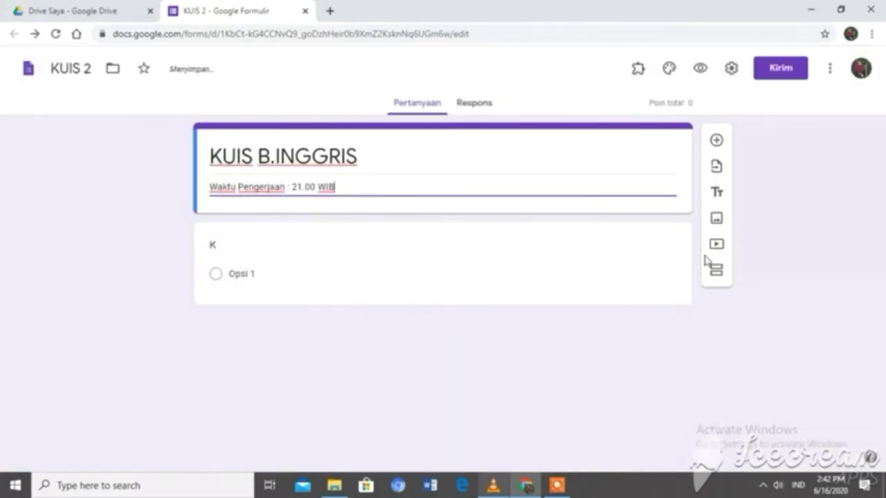
- Insert the chalkboard illustration with colourful laboratory glassware from the Kantor dan Sekolah themes as the form's header image
click(670, 69)
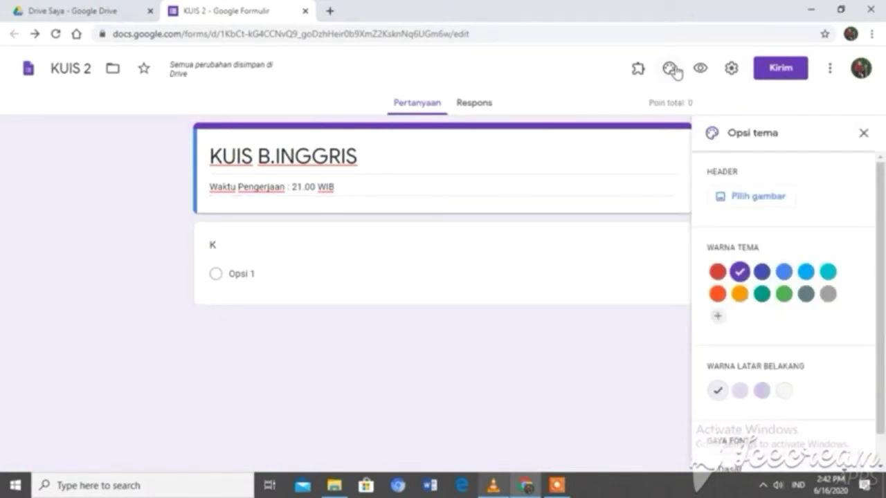
click(747, 197)
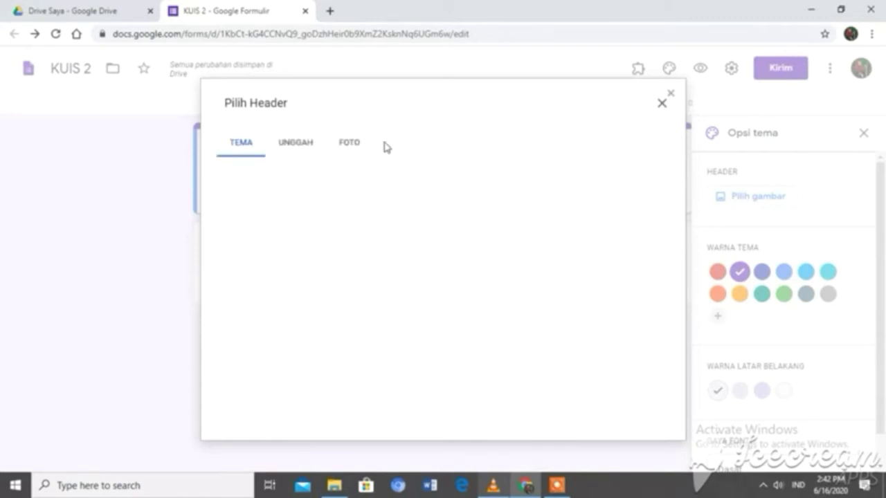
click(291, 182)
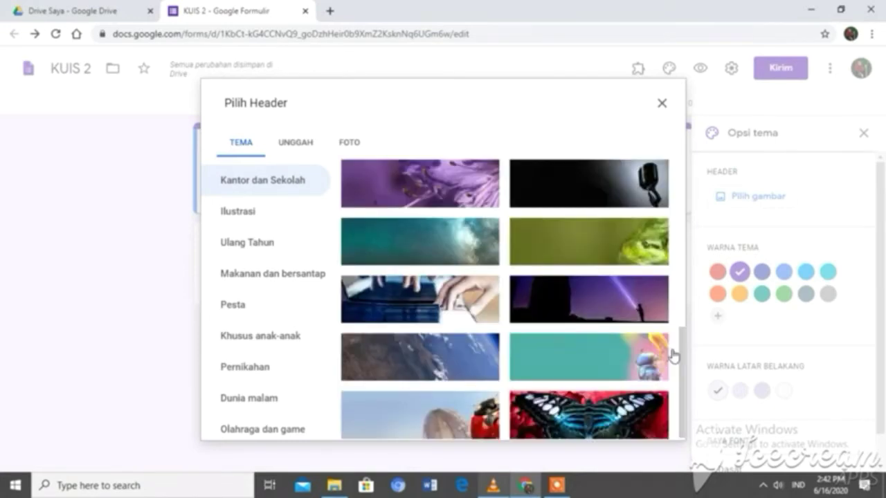
drag(682, 362, 682, 418)
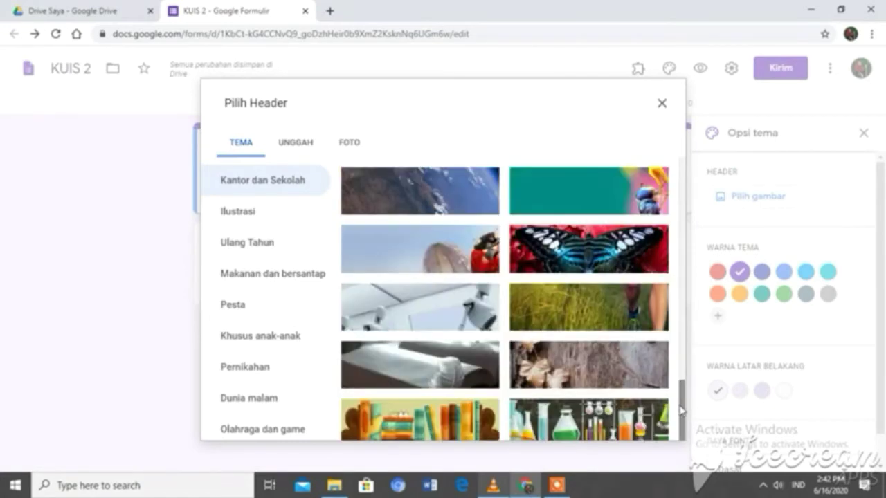
click(631, 416)
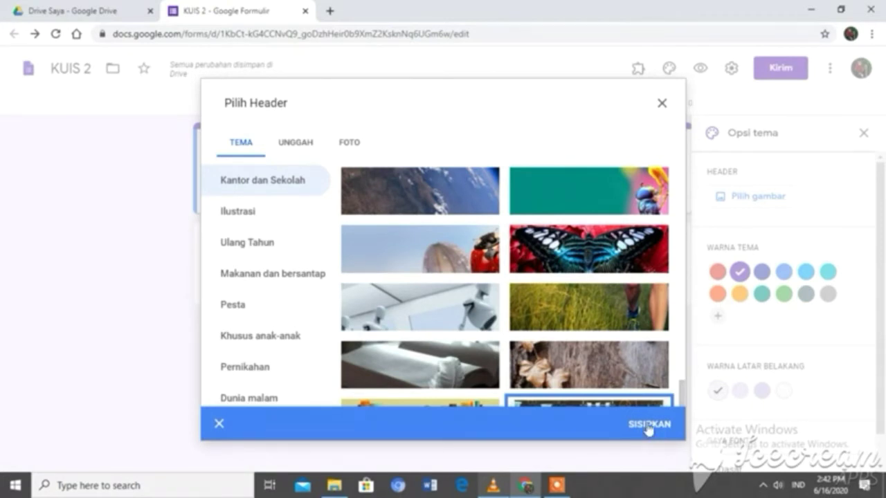
click(648, 430)
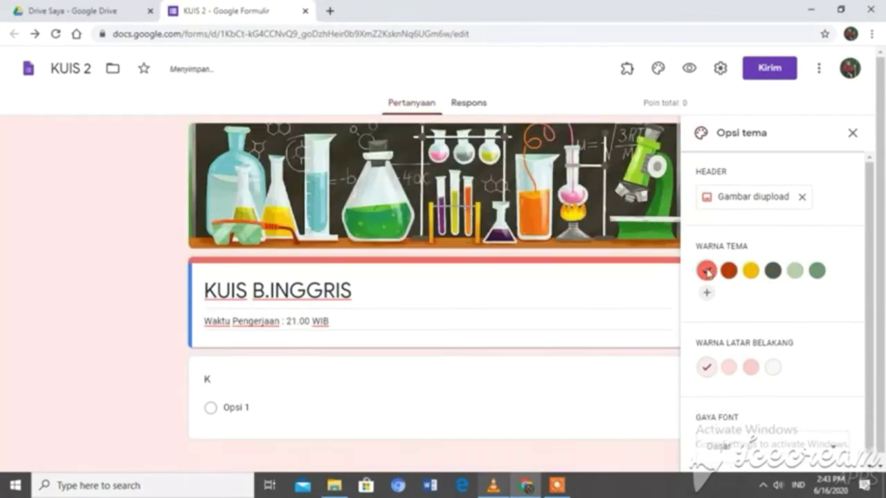
- Try several of the suggested theme colours and set the form's theme to the muted dark green
click(728, 271)
click(729, 272)
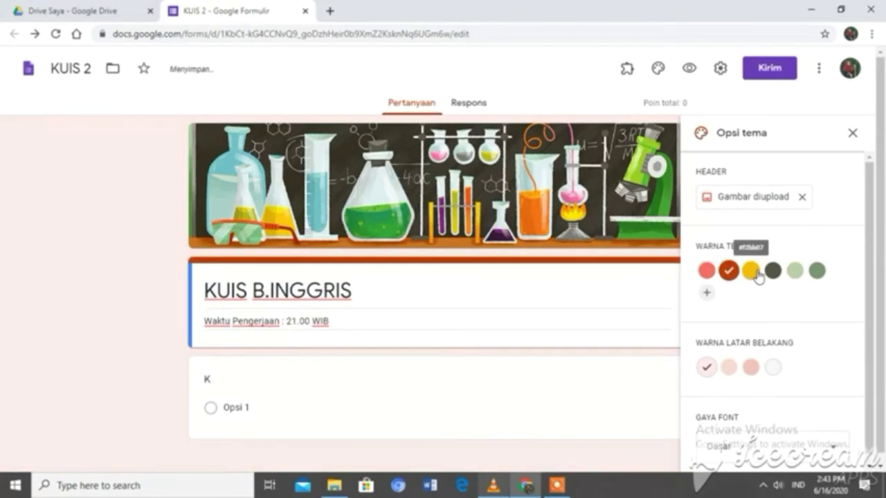
click(750, 271)
click(793, 271)
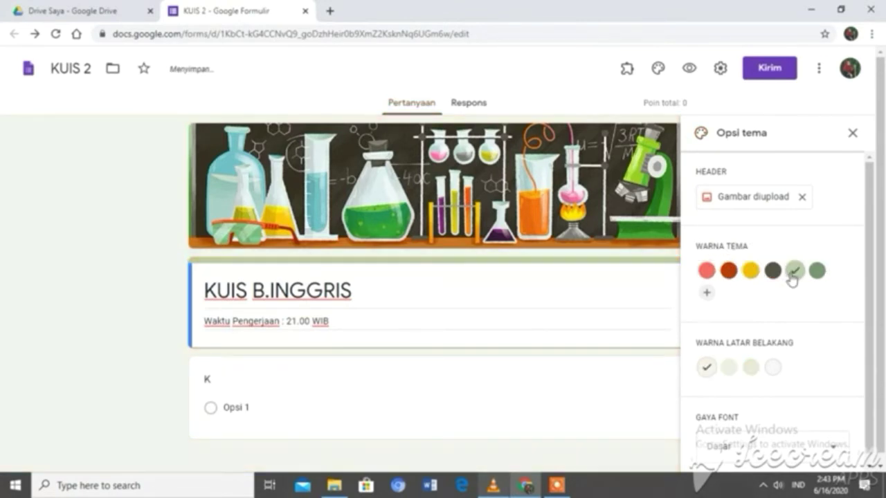
click(815, 279)
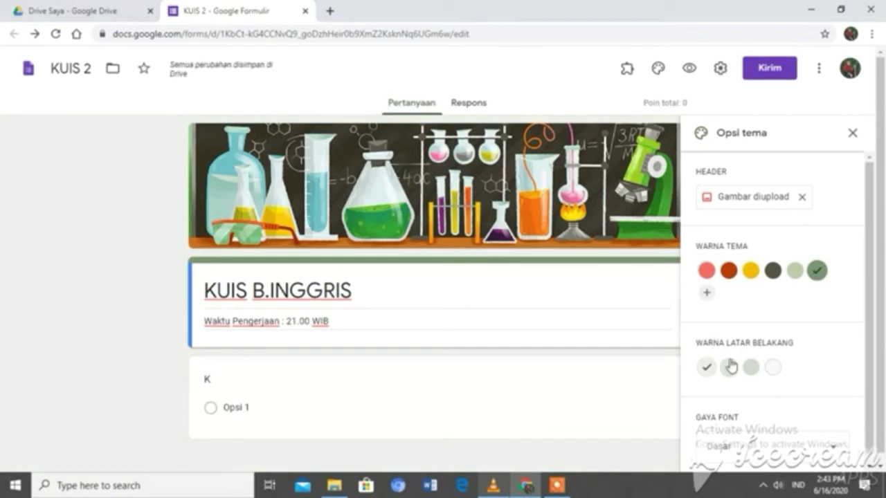
- Set the form's background to the darkest grey-green shade and choose Dasar as the font style
click(730, 366)
click(751, 367)
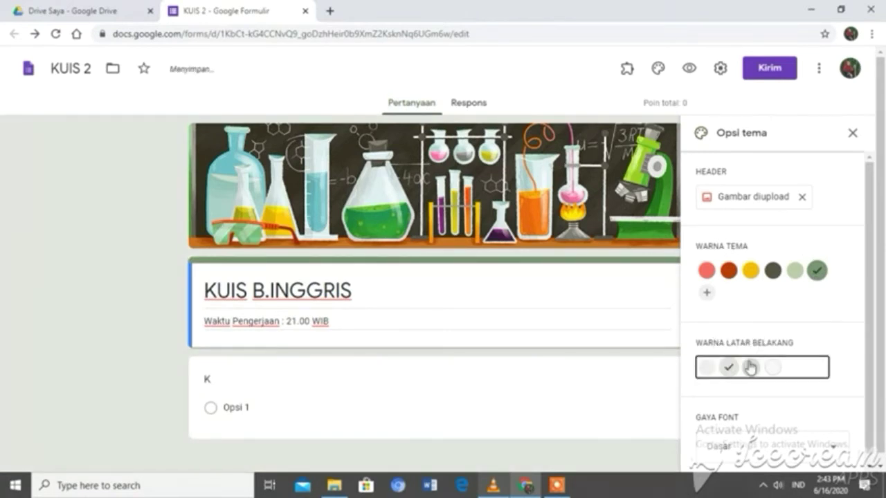
click(771, 367)
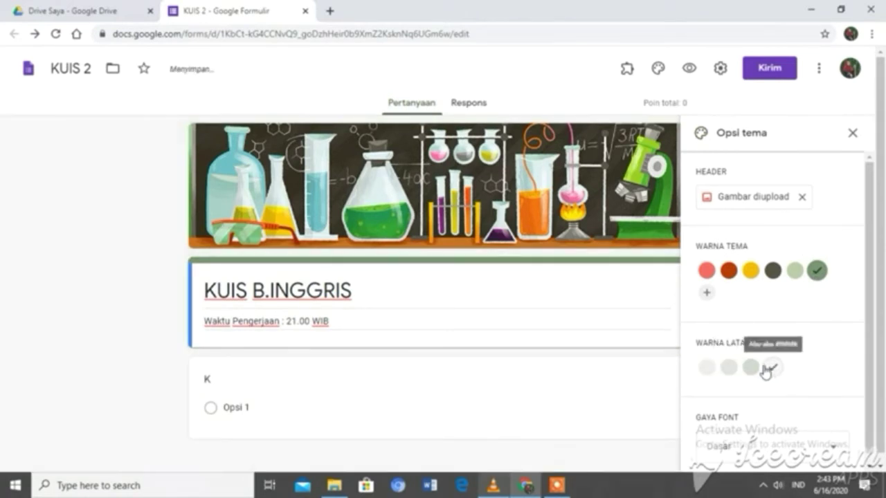
click(751, 368)
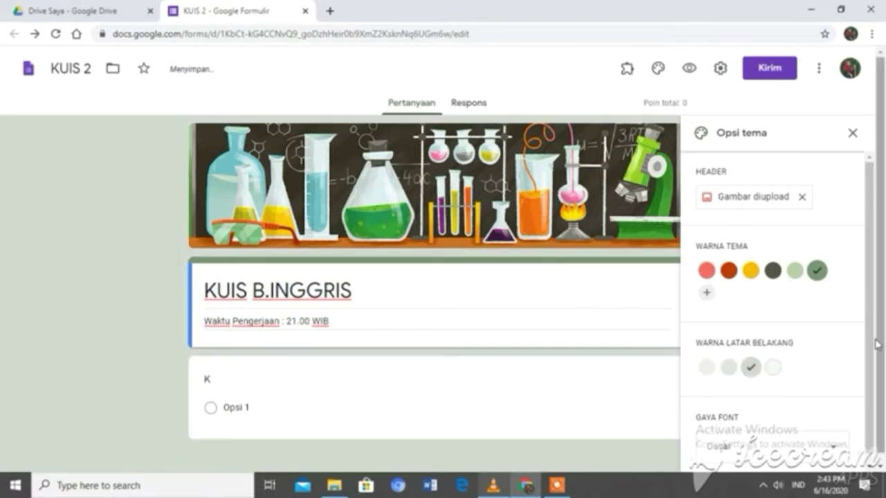
drag(870, 346, 880, 396)
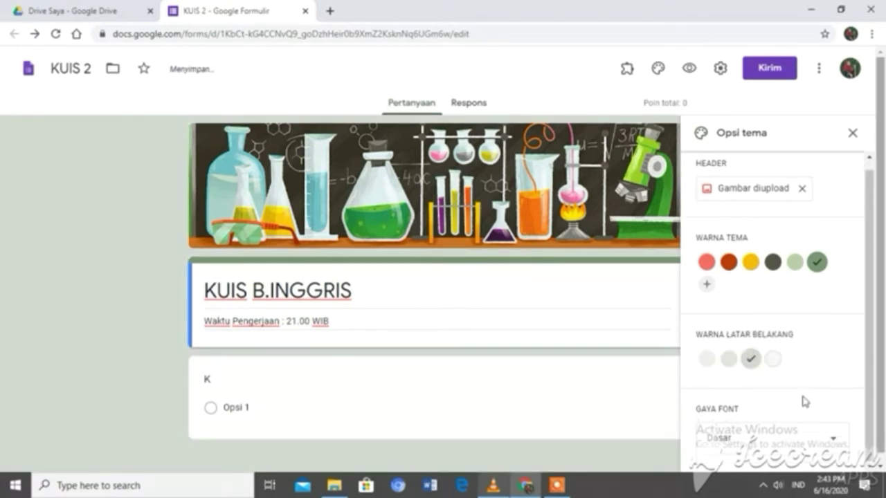
click(800, 443)
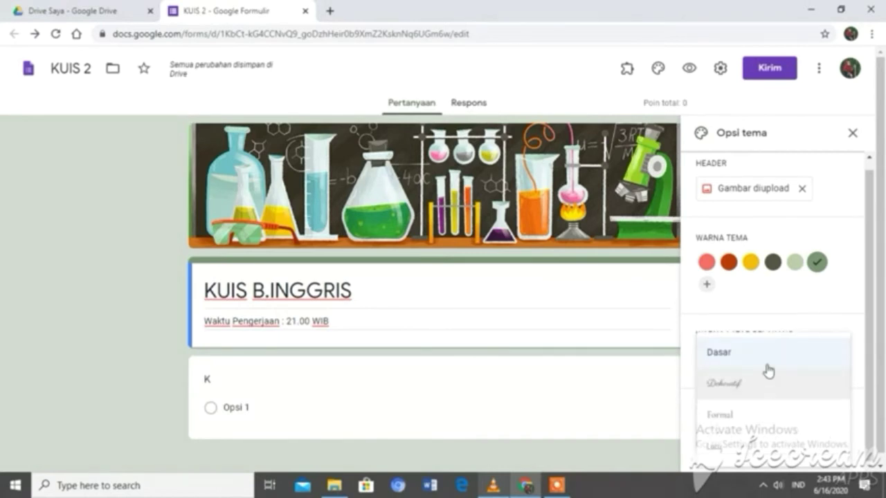
click(767, 359)
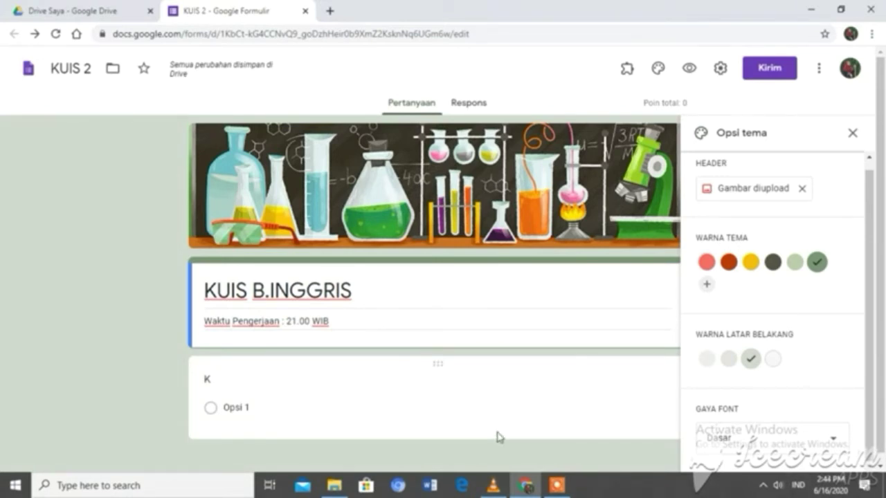
- Remove the laboratory header image and reopen the header chooser, checking the photo source before switching to uploading a file
click(801, 189)
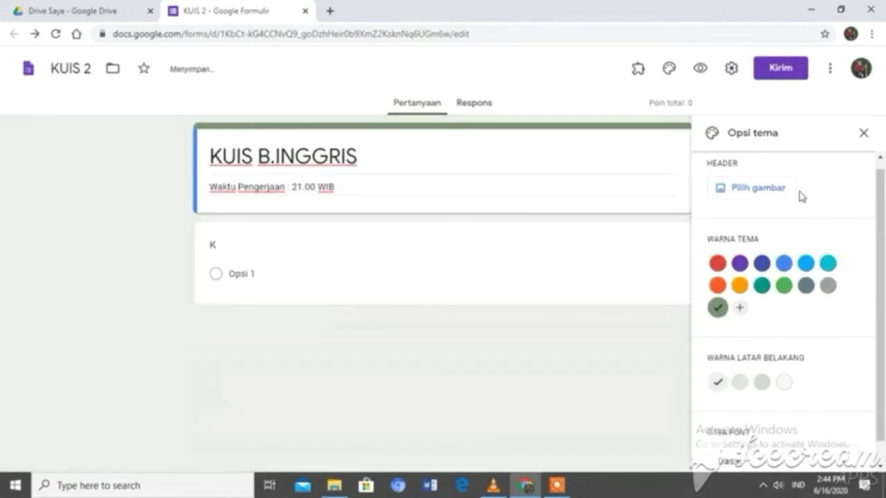
click(772, 194)
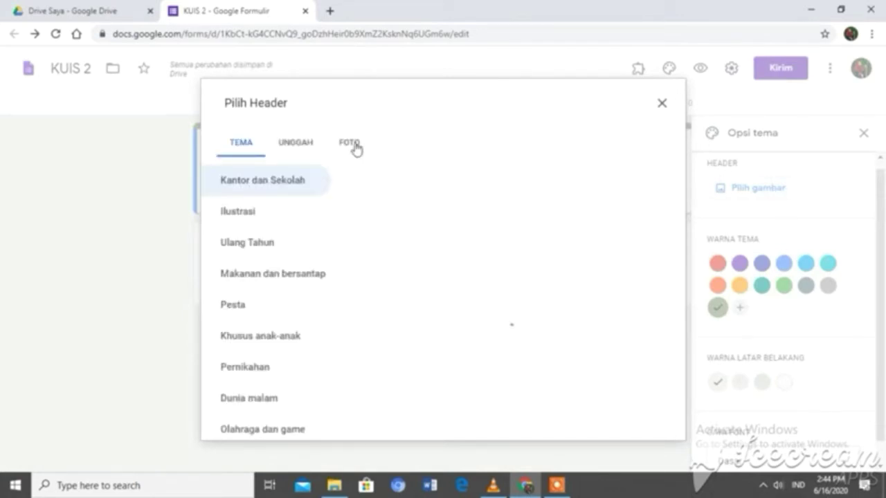
click(353, 147)
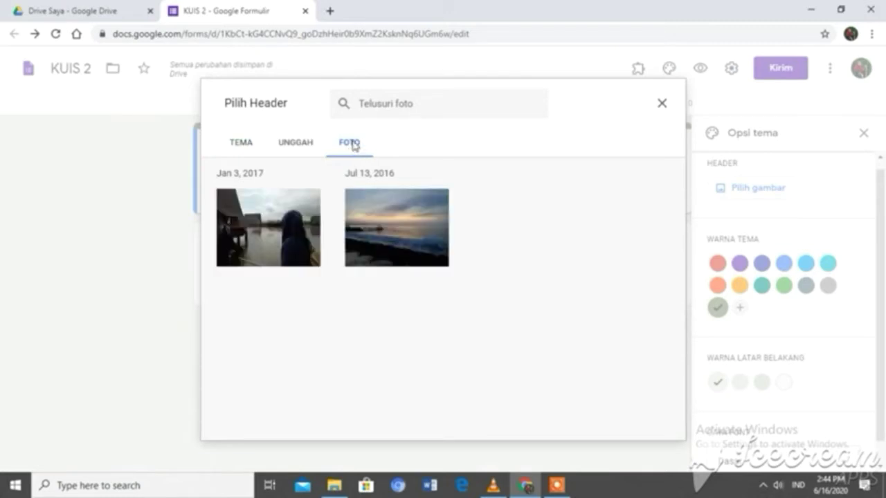
click(314, 150)
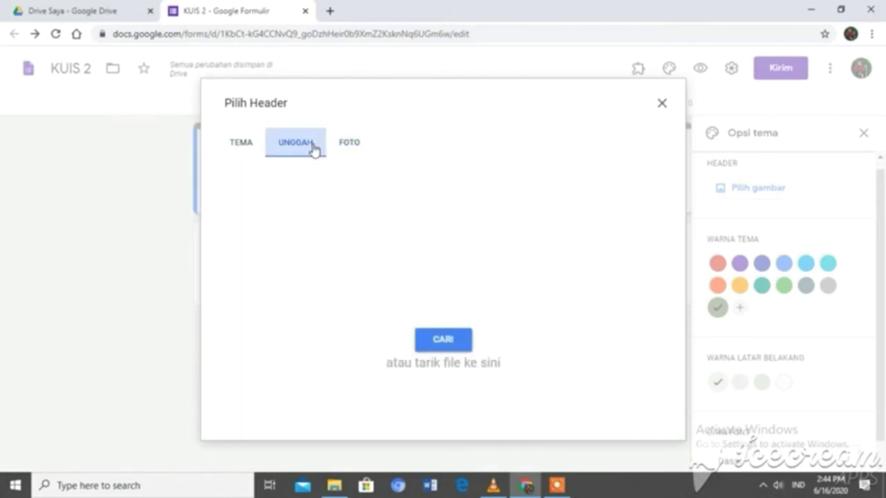
- Upload the PNG image UM PTKIN from Local Disk (E:) for the form's header
click(441, 339)
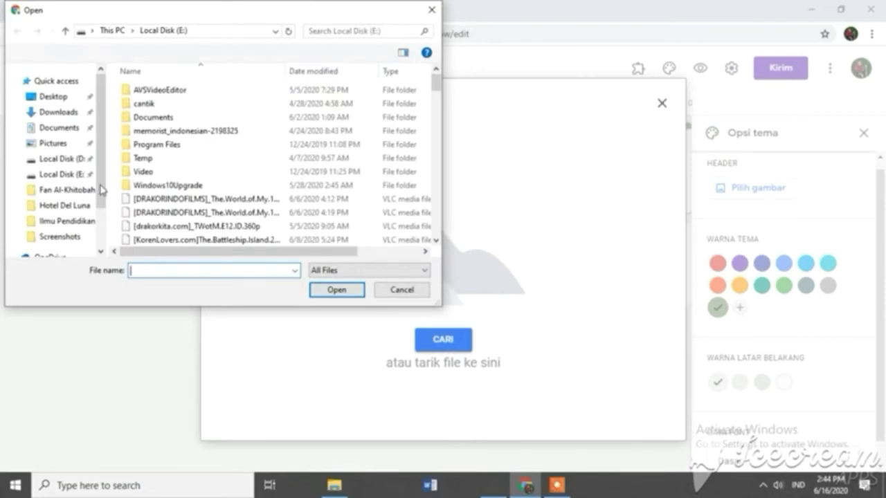
scroll(102, 199, down, 3)
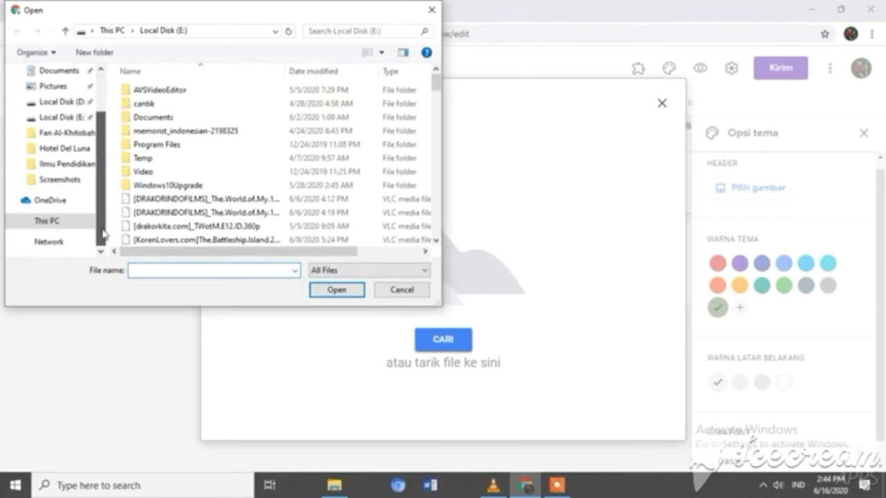
scroll(100, 190, up, 1)
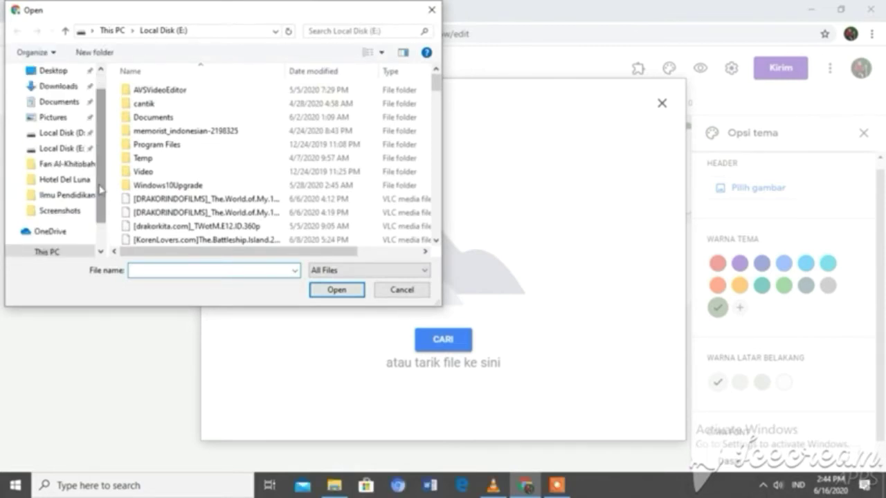
click(64, 154)
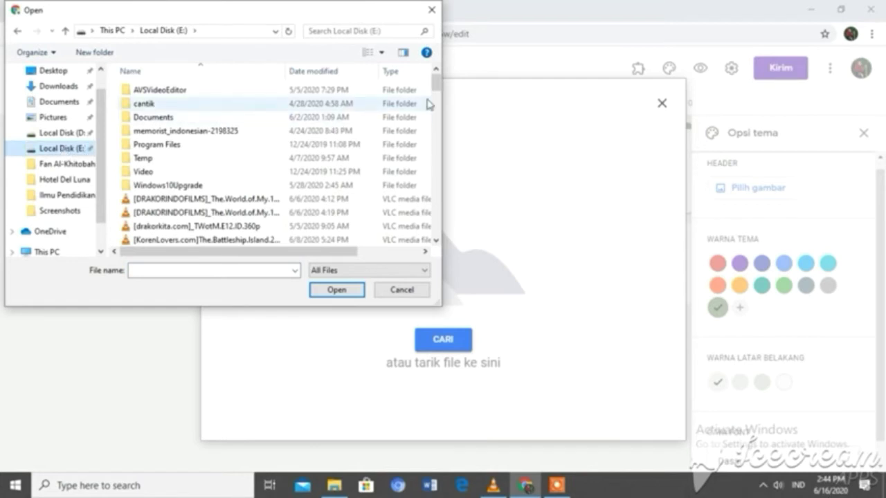
drag(437, 93, 440, 231)
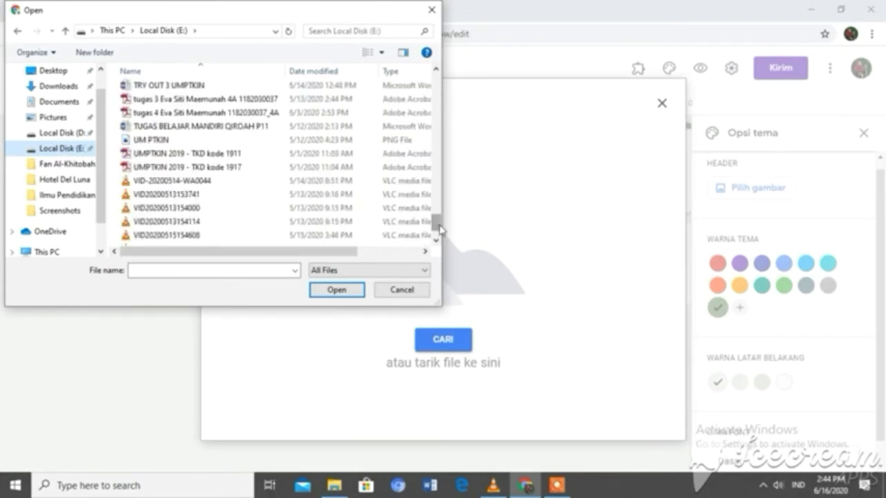
scroll(440, 230, down, 1)
drag(440, 230, 439, 109)
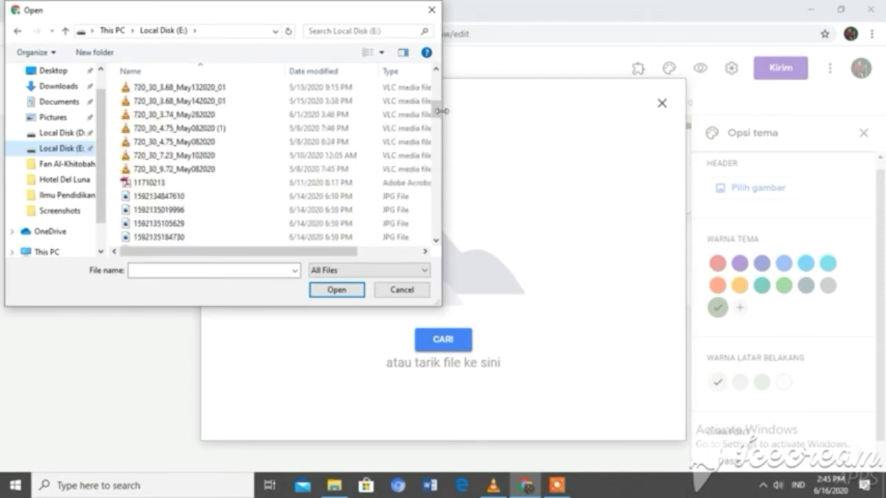
drag(440, 111, 434, 223)
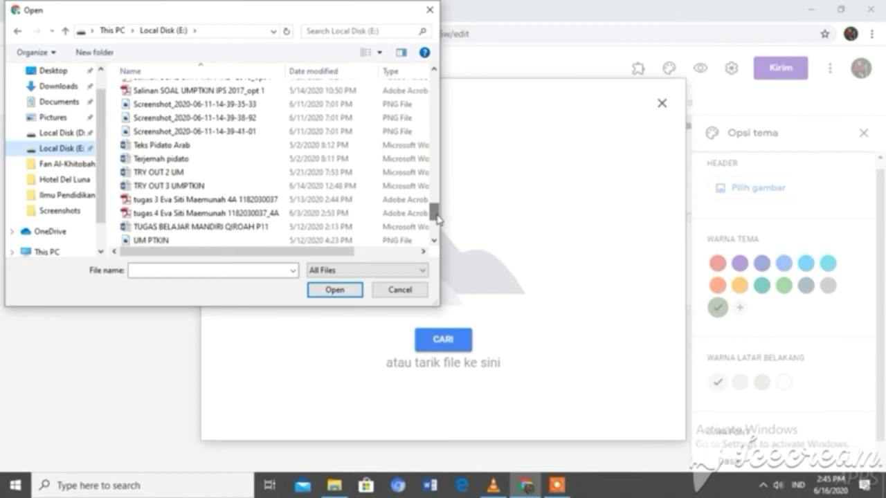
click(353, 240)
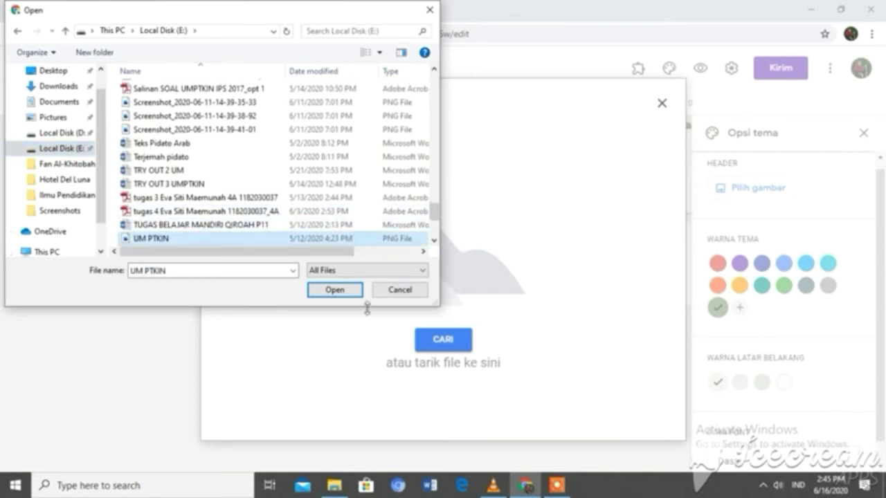
click(352, 293)
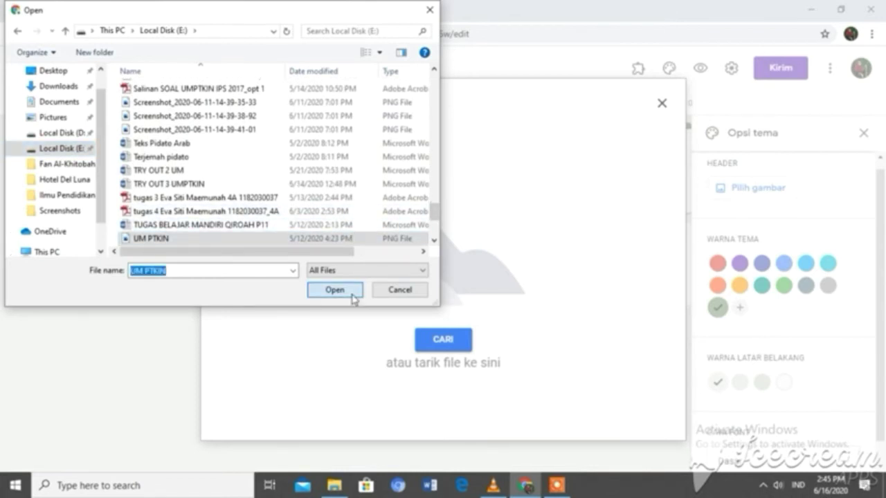
click(352, 296)
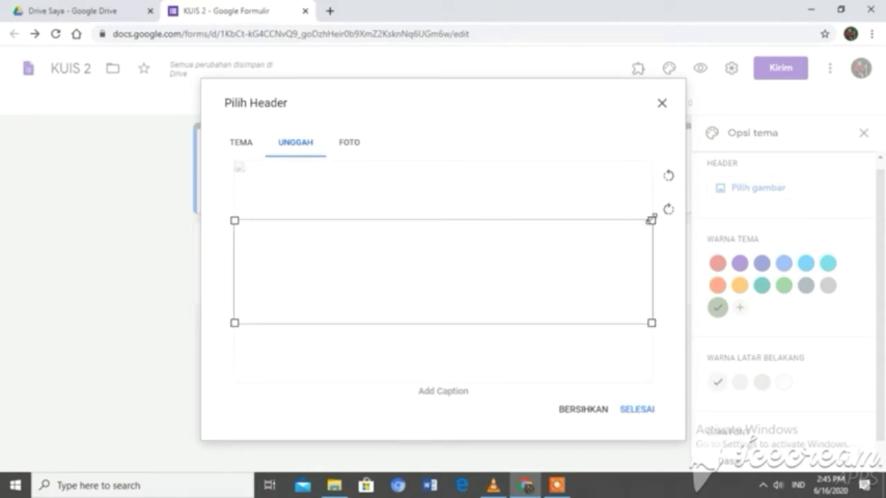
- Move the crop frame to the upper part of the uploaded image and apply it as the header
drag(654, 220, 672, 217)
drag(566, 219, 567, 183)
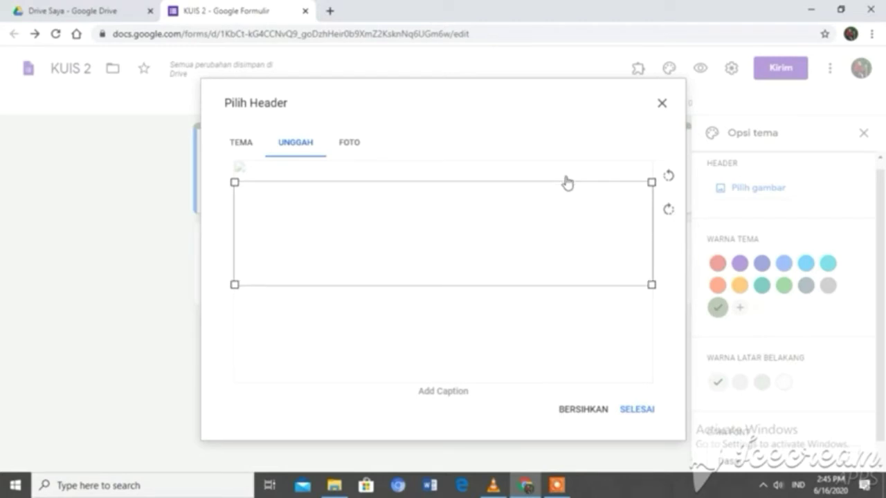
click(631, 408)
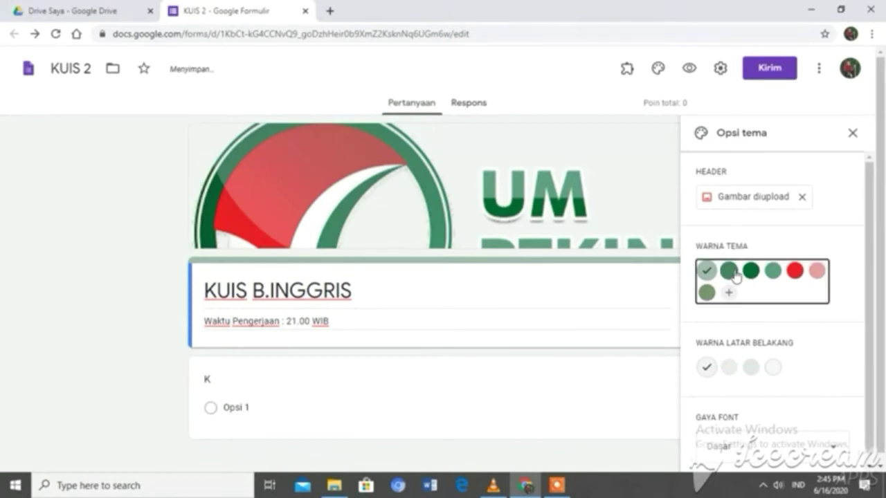
- Set the form's theme colour to the darkest green and its background to the darkest light-green shade
click(732, 272)
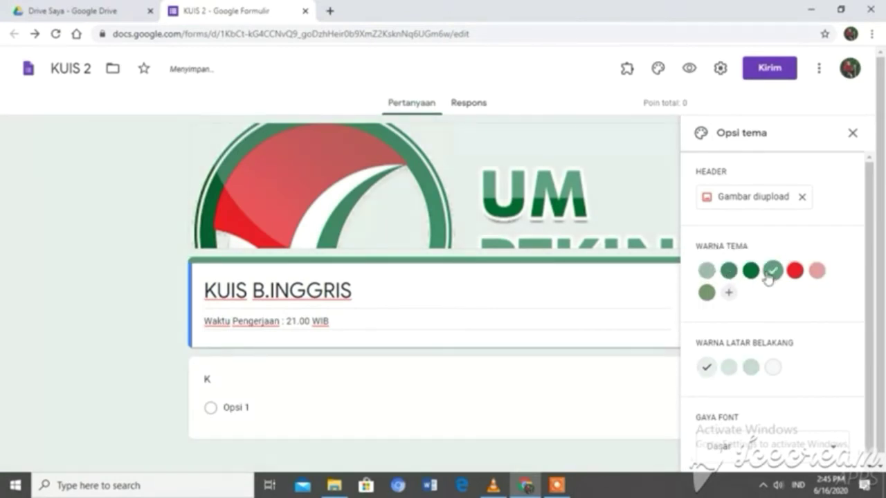
click(756, 274)
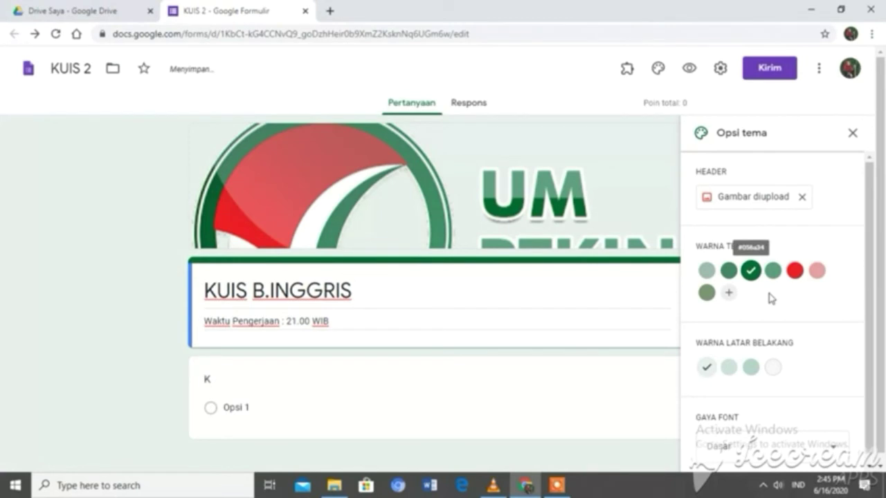
click(751, 367)
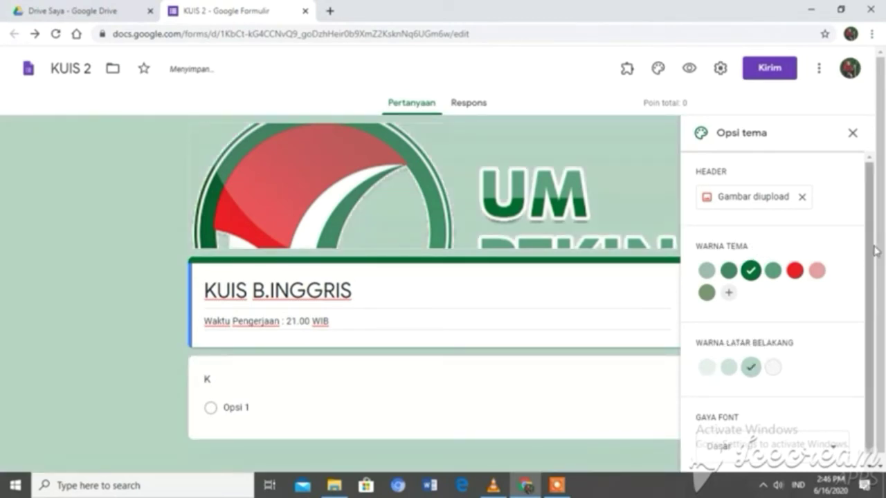
scroll(816, 311, down, 1)
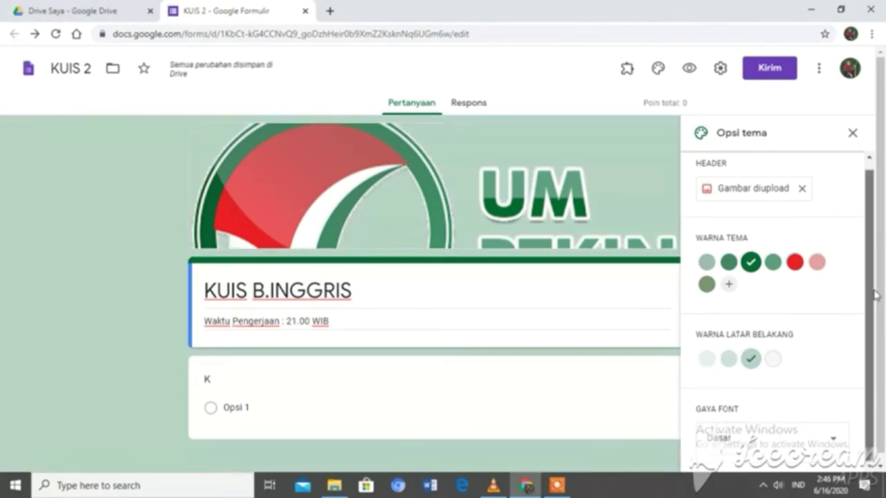
- Close the theme options, open the formLimiter add-on's limit settings and set the limit type to date and time
click(853, 134)
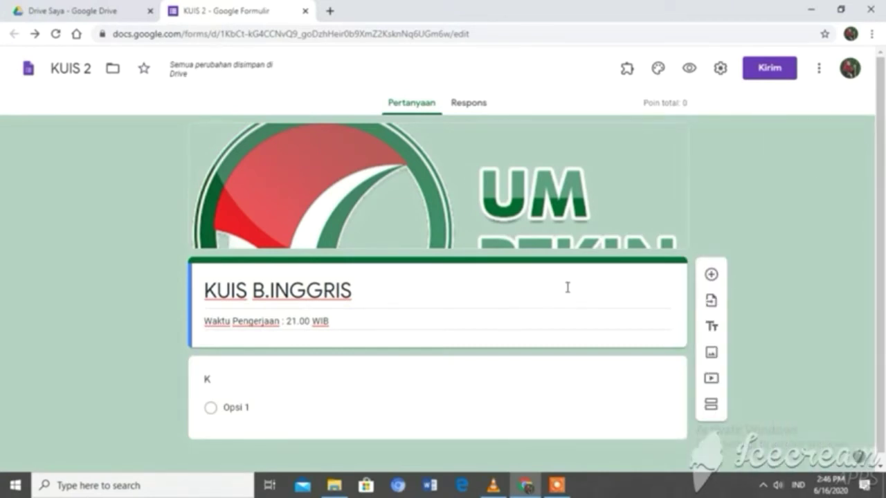
click(626, 72)
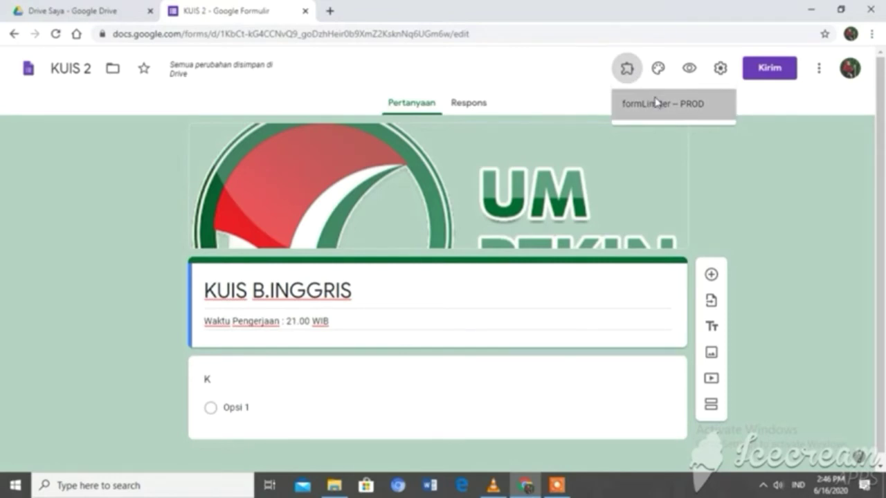
click(655, 103)
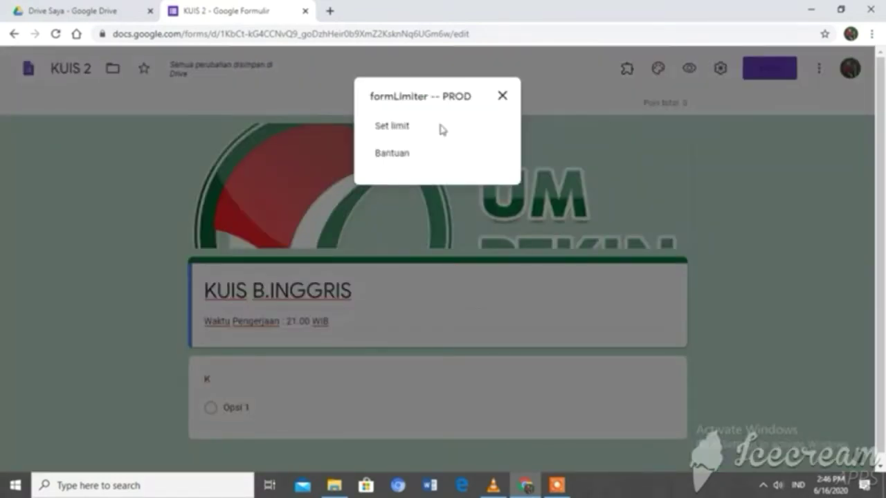
click(399, 131)
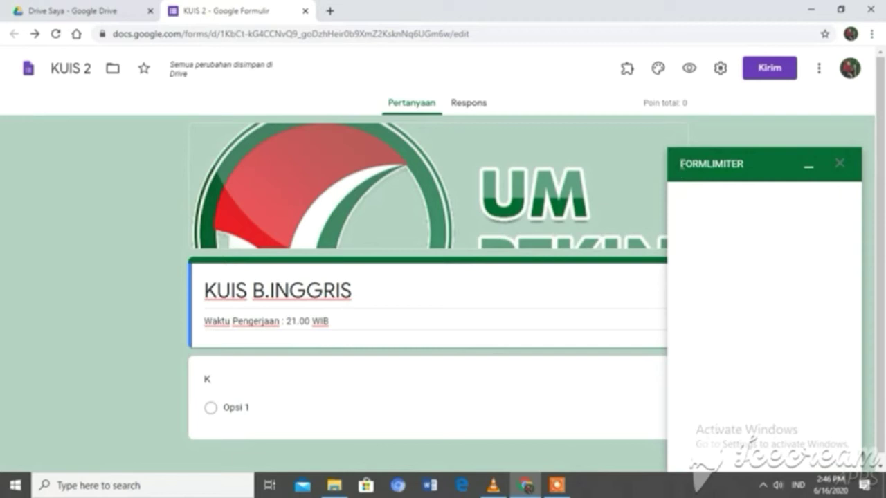
double_click(682, 164)
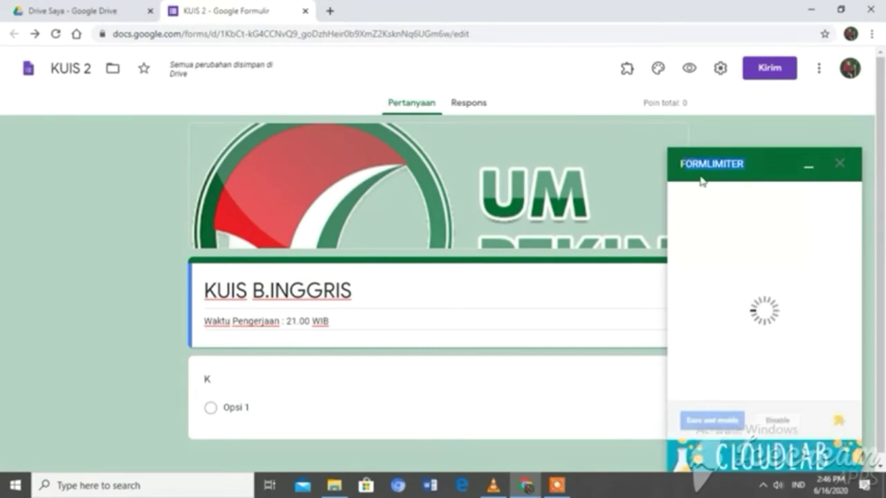
click(724, 207)
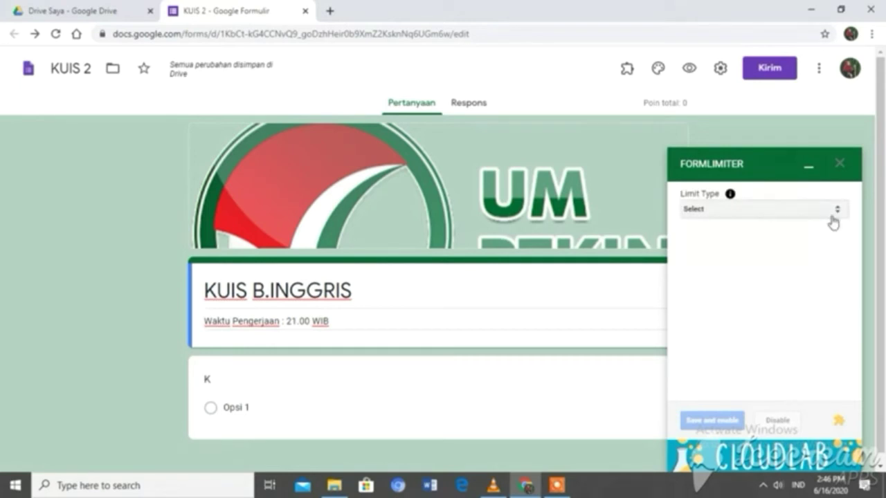
click(836, 219)
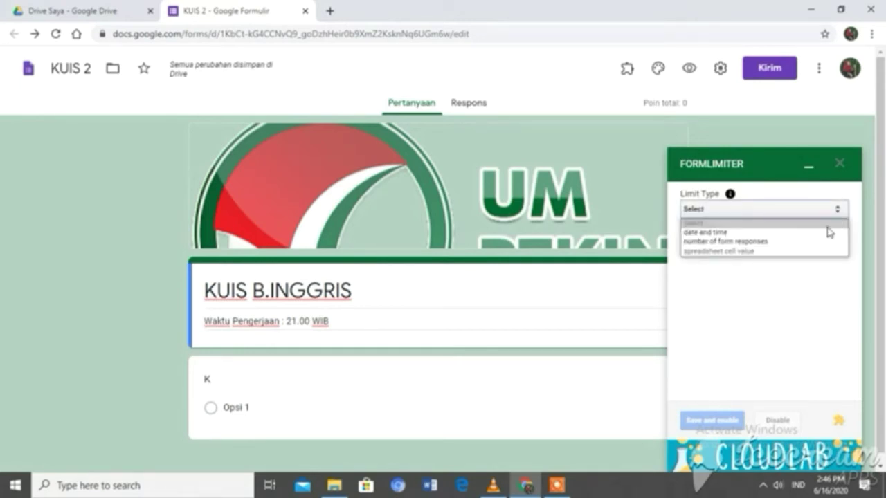
click(827, 227)
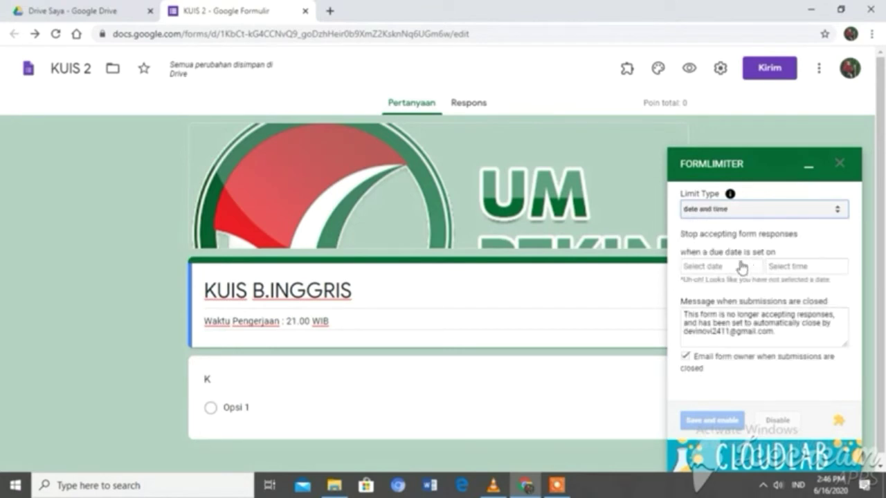
- Set the form to stop accepting responses on 06/17/2020 at 11:00 PM
click(741, 268)
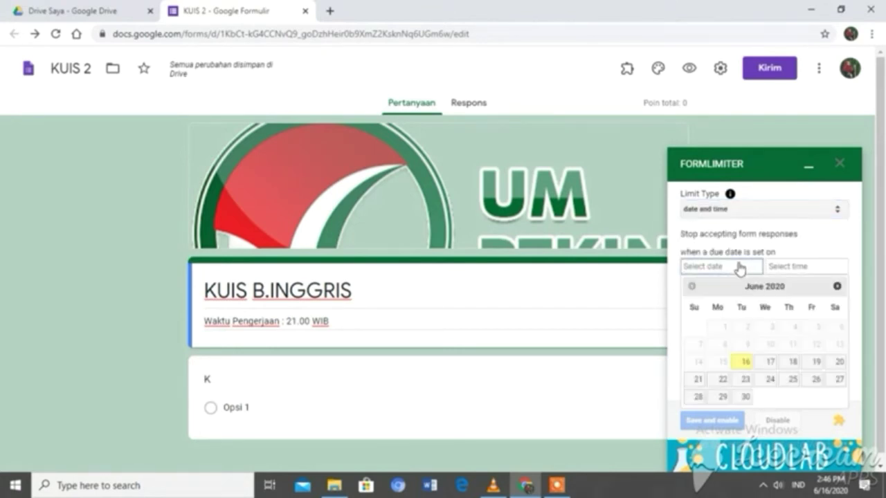
click(771, 365)
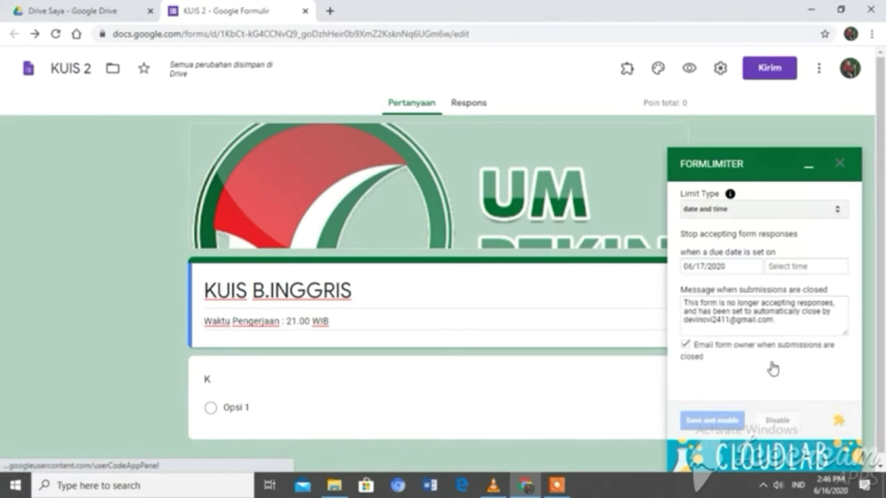
click(824, 274)
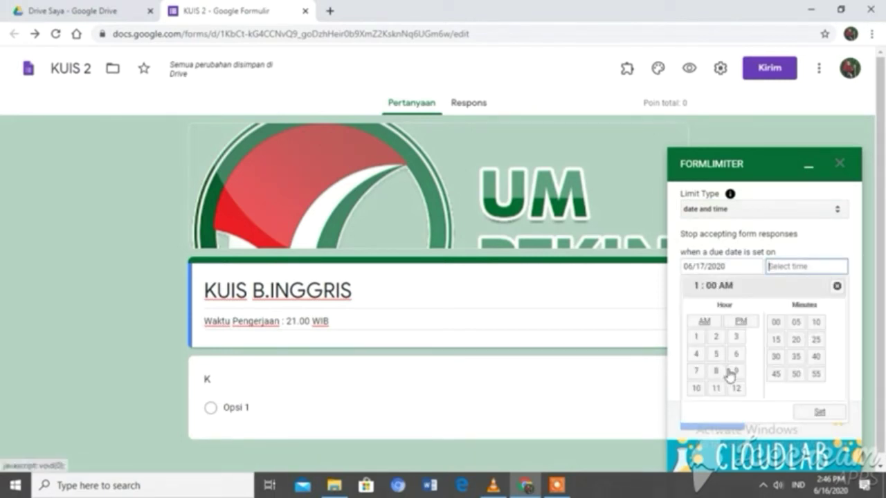
click(712, 390)
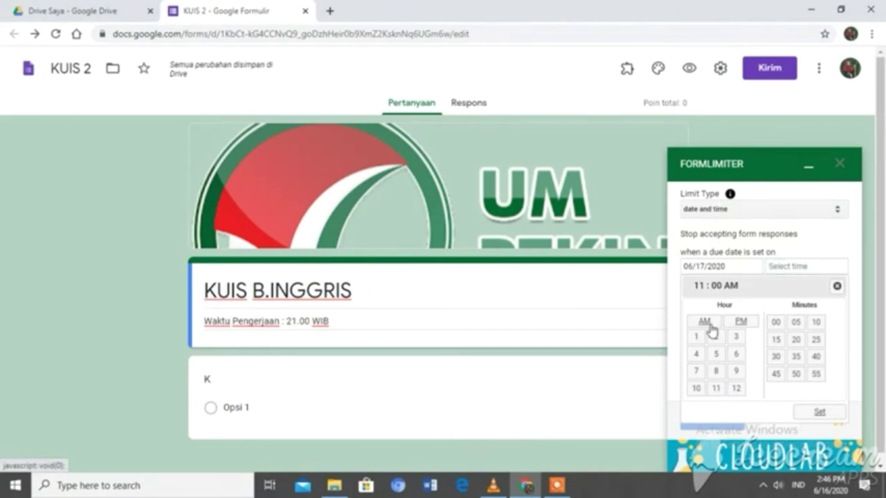
click(740, 322)
click(819, 411)
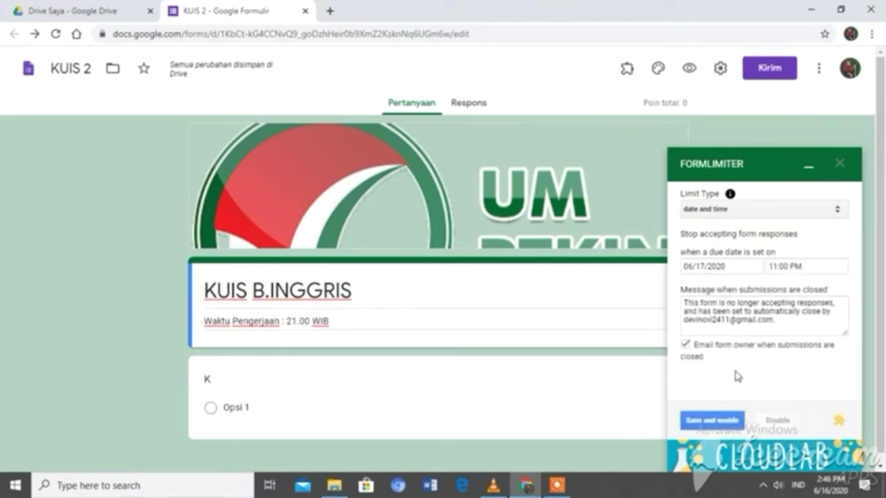
- Replace the closed-submissions message with "Kuis sudah berakhir", then save and enable the limit and close formLimiter
click(775, 323)
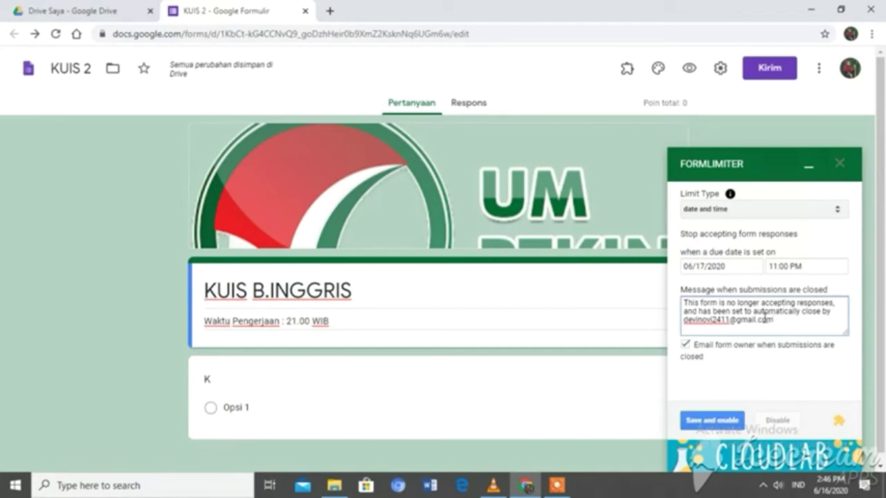
mouse_move(766, 320)
mouse_down()
mouse_move(753, 316)
mouse_move(774, 321)
mouse_up()
drag(775, 321, 682, 299)
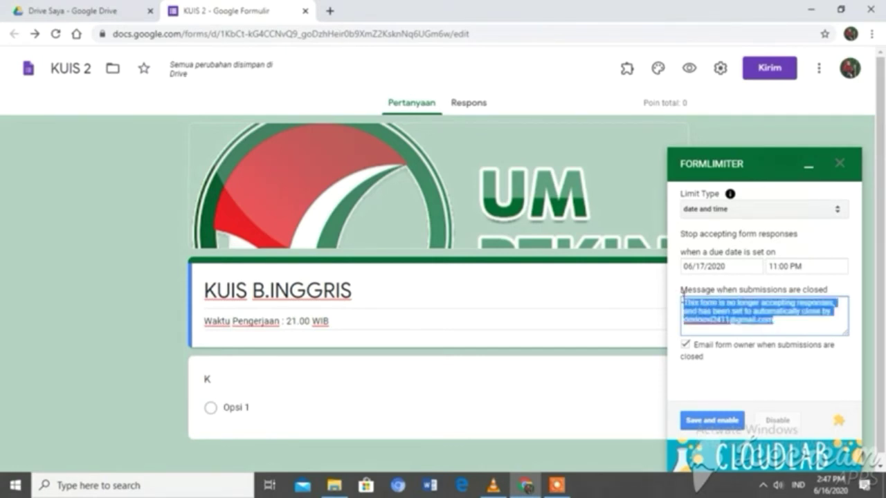
key(BackSpace)
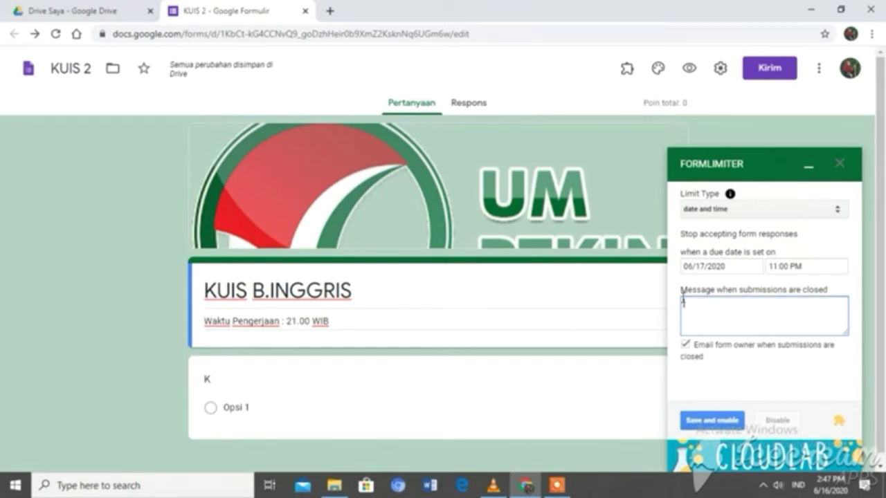
text(Kuis sudah)
text(berakhir)
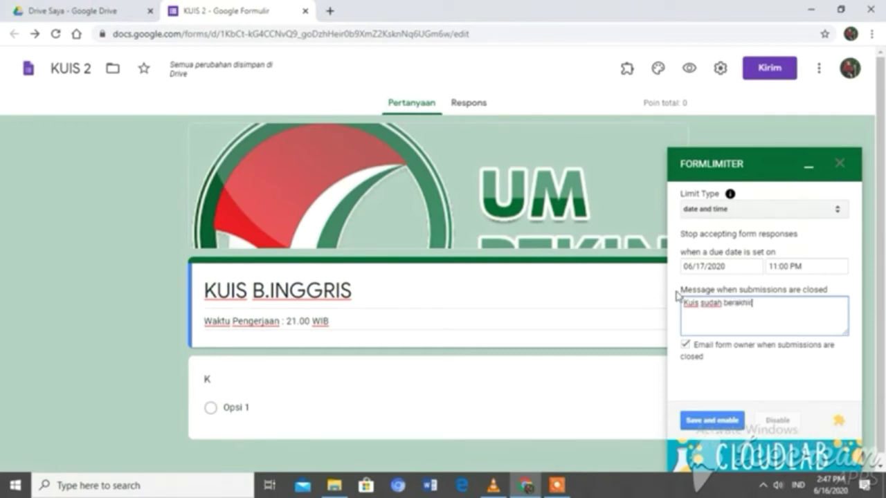
click(712, 425)
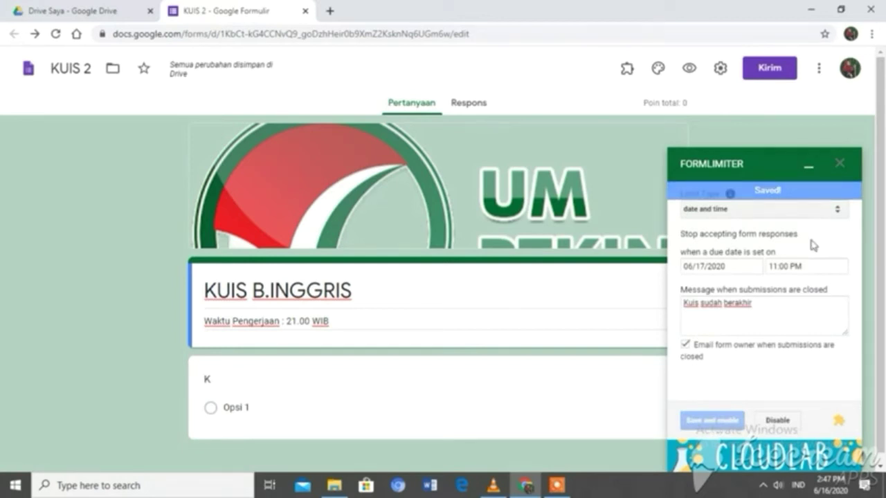
click(840, 164)
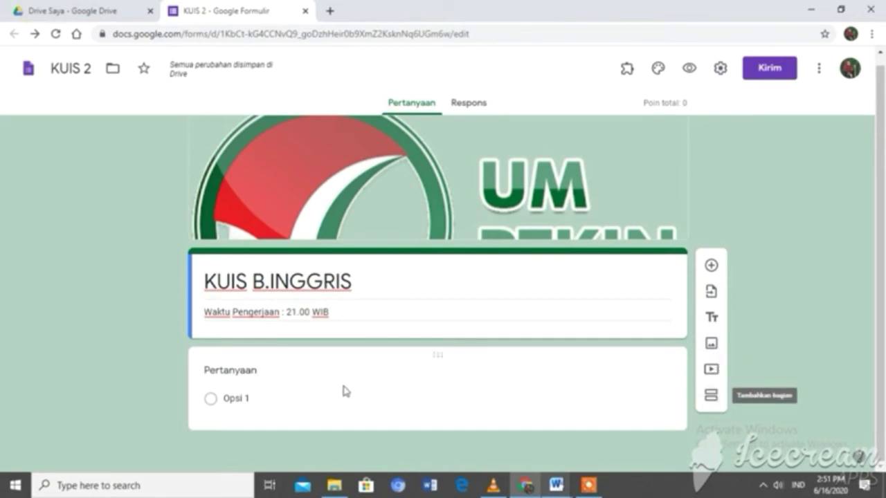
- Activate the form's empty question, switch to the Word document TRY OUT 3 UMPTKIN and copy the opening paragraph of question 1
click(266, 376)
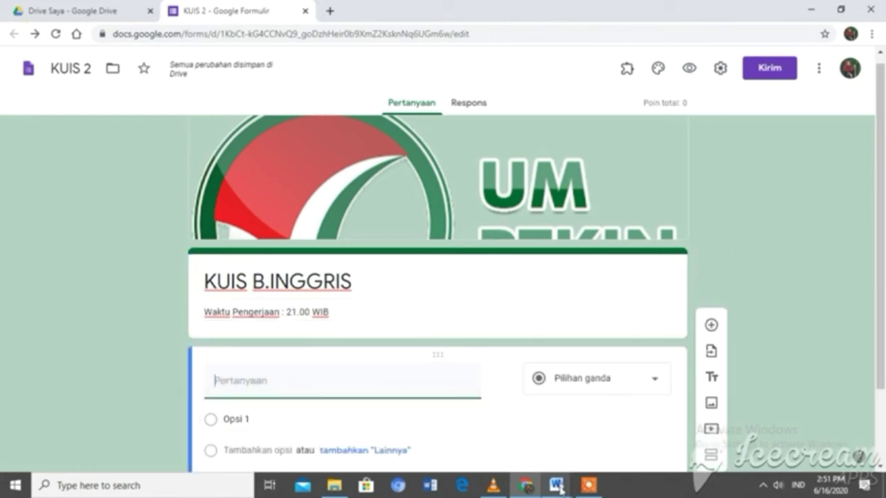
mouse_move(559, 494)
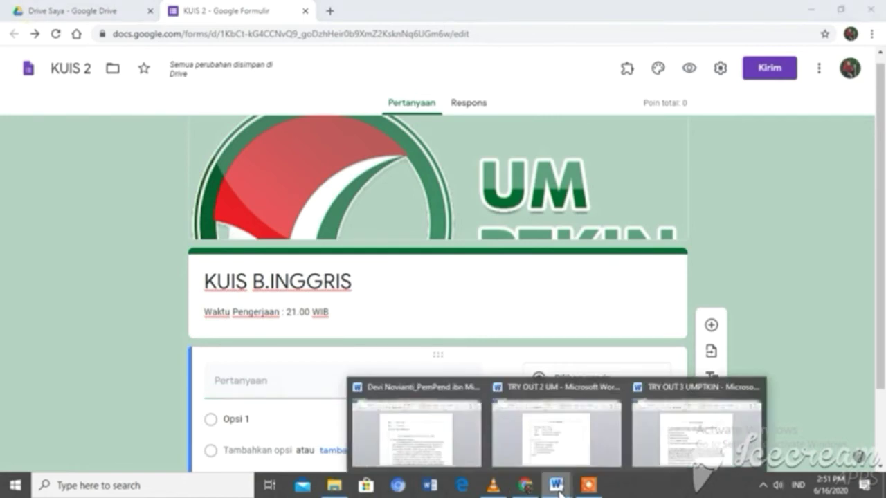
click(682, 434)
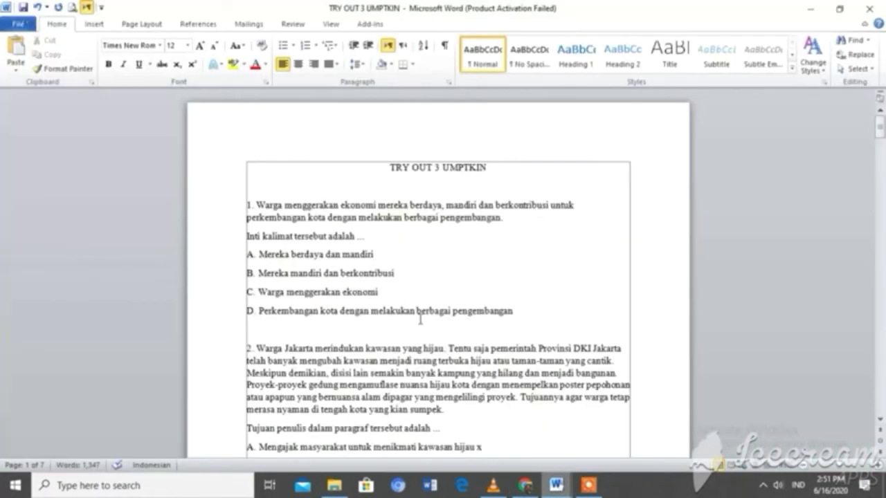
drag(500, 219, 251, 192)
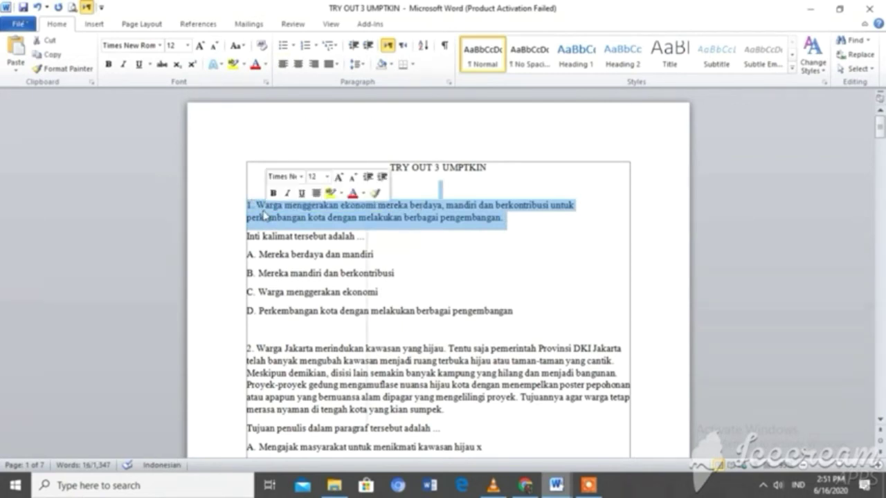
right_click(263, 215)
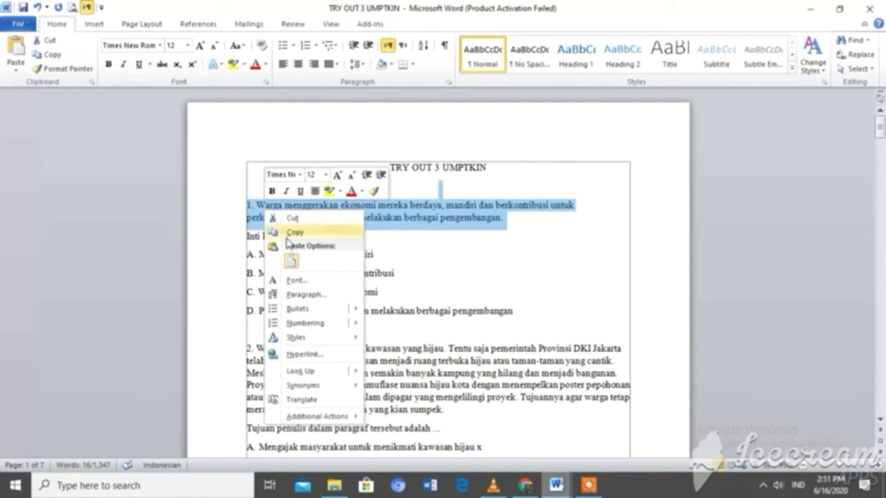
click(287, 238)
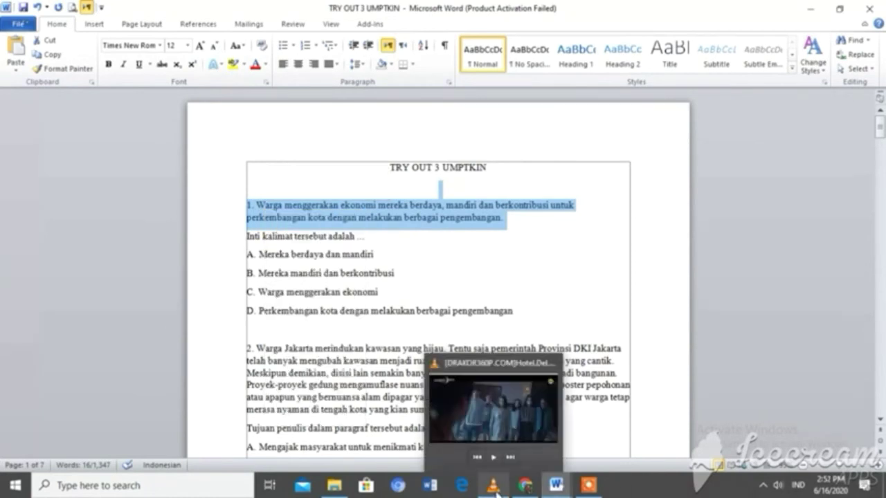
- Return to the form in Chrome and paste the copied paragraph as the question text of the multiple-choice question
click(528, 490)
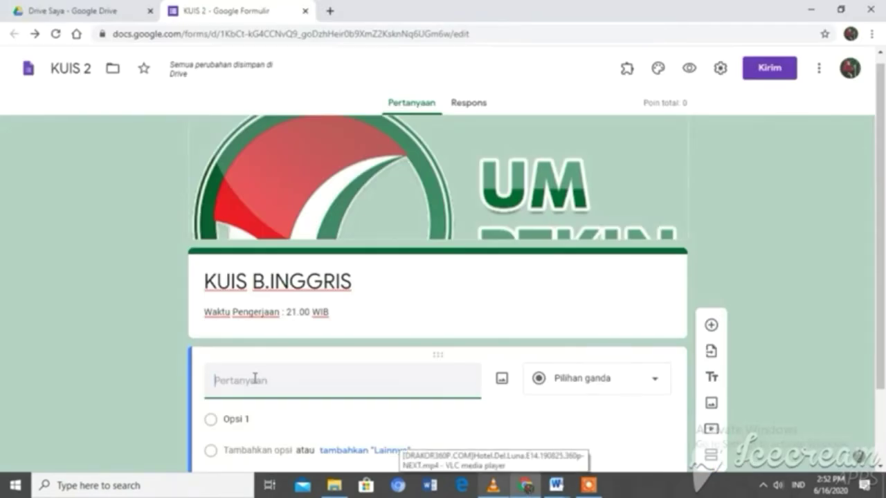
right_click(255, 379)
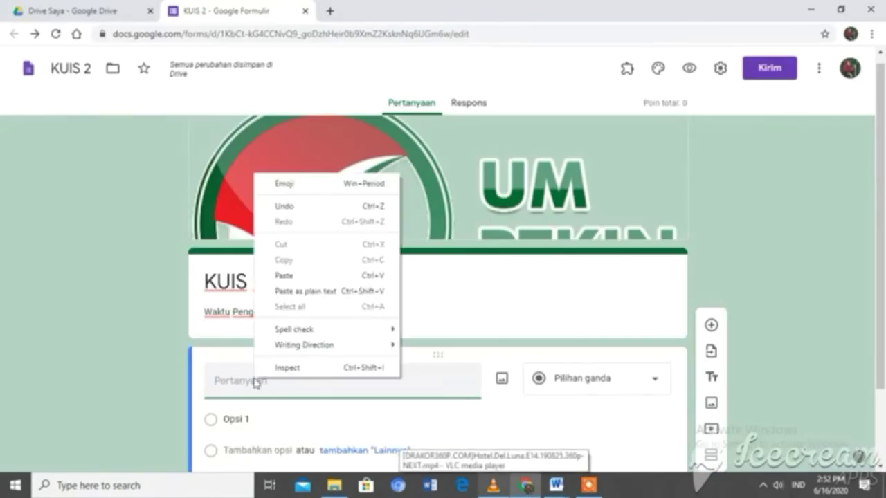
click(296, 277)
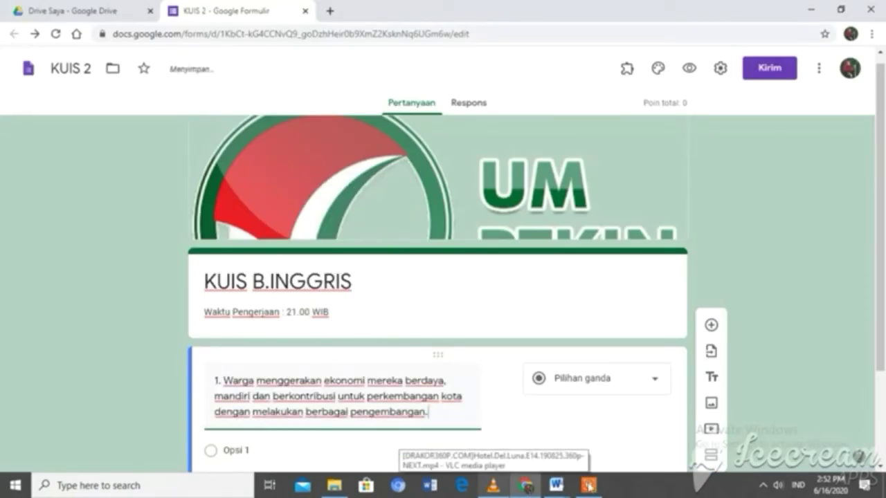
- Copy answer options A to D of question 1 from the Word document TRY OUT 3 UMPTKIN and return to the form
mouse_move(557, 484)
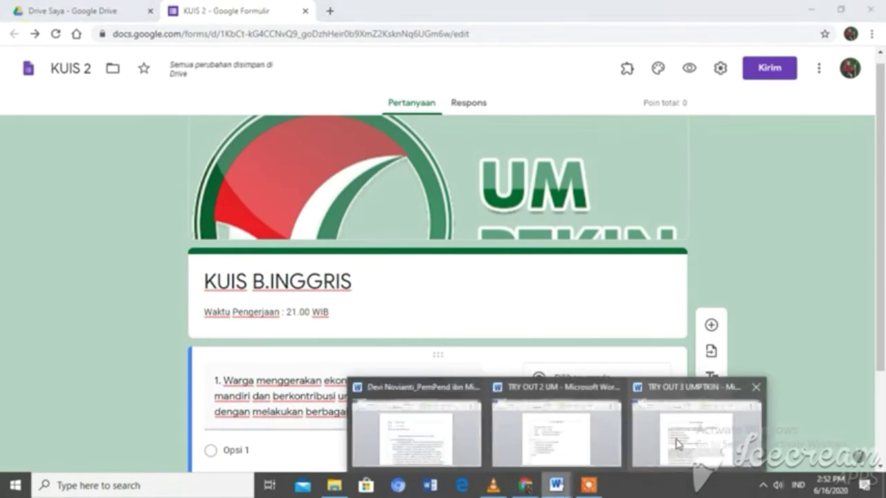
click(691, 435)
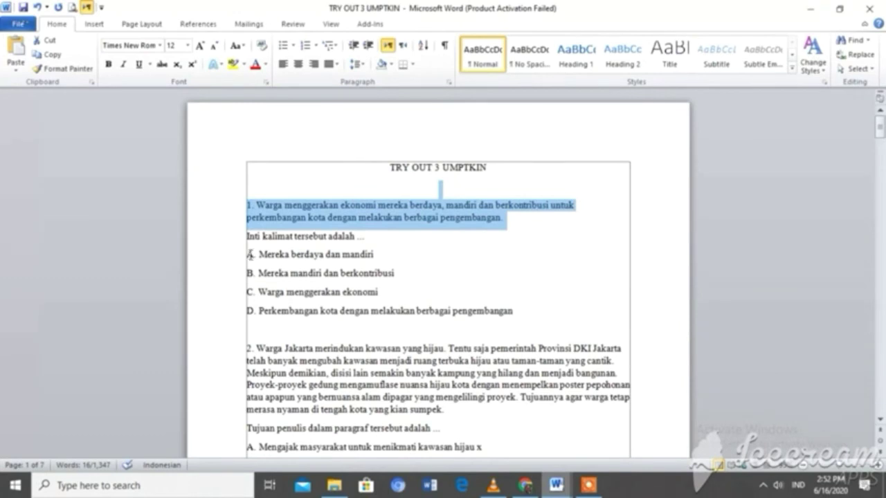
drag(250, 253, 512, 324)
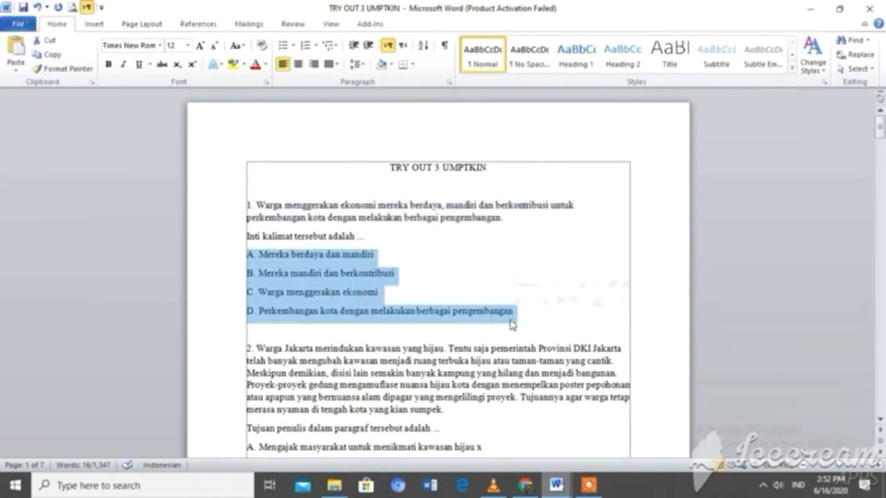
right_click(353, 303)
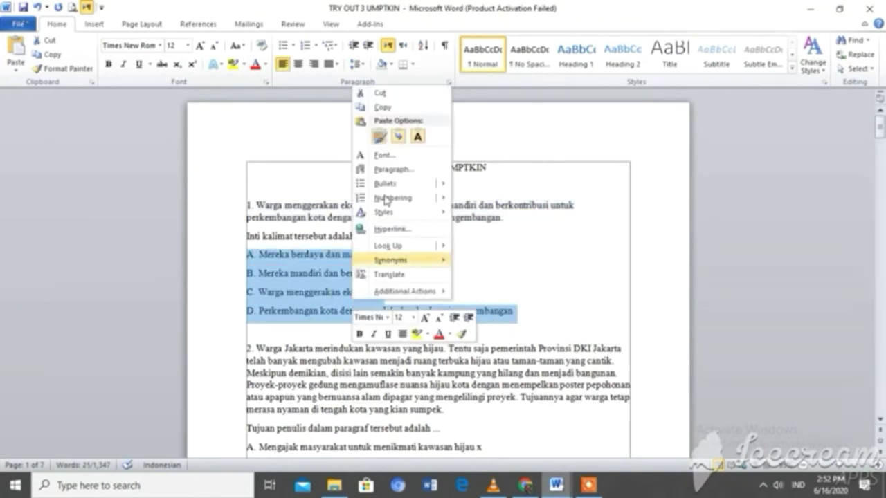
click(384, 110)
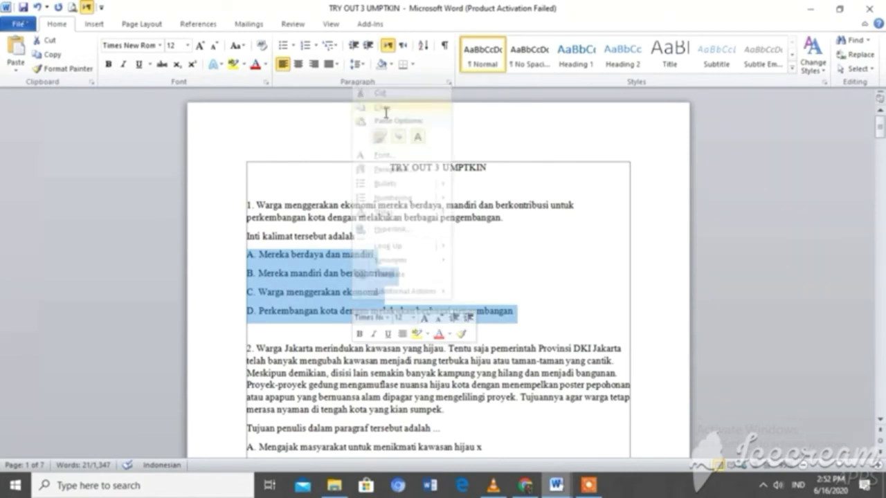
click(527, 487)
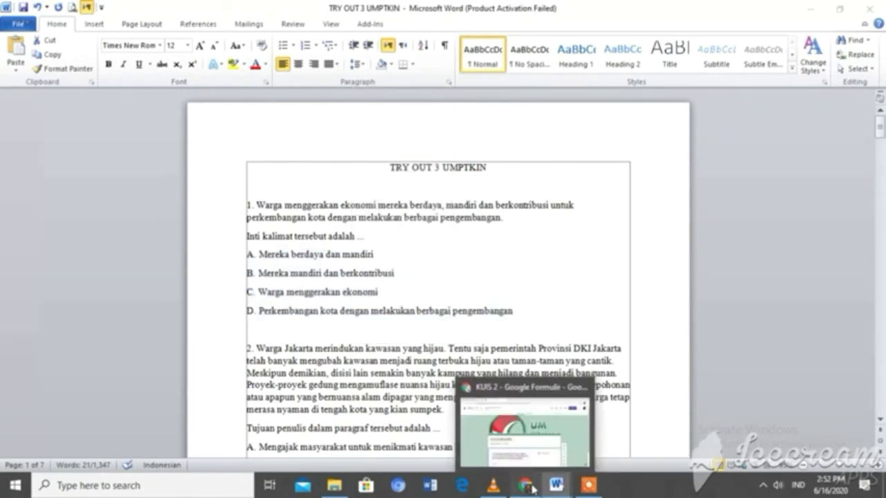
click(532, 488)
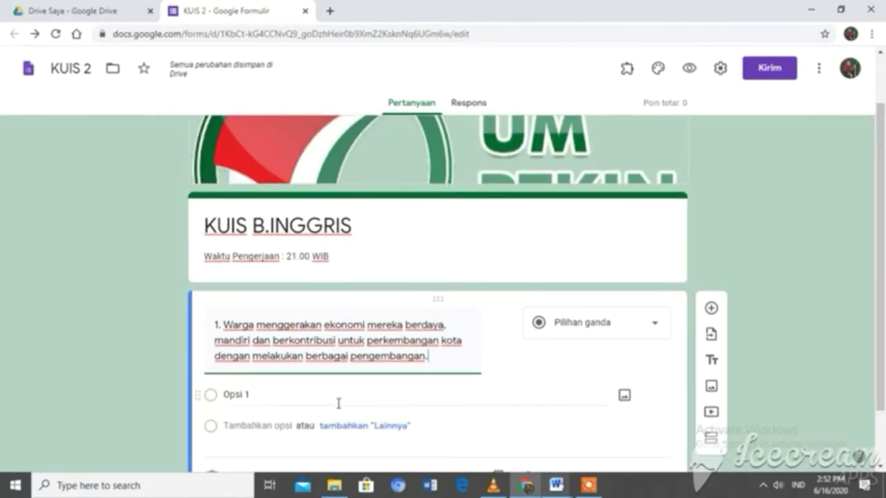
- Paste the copied answers A to D as the options of question 1, then switch its required setting on and back off
right_click(336, 395)
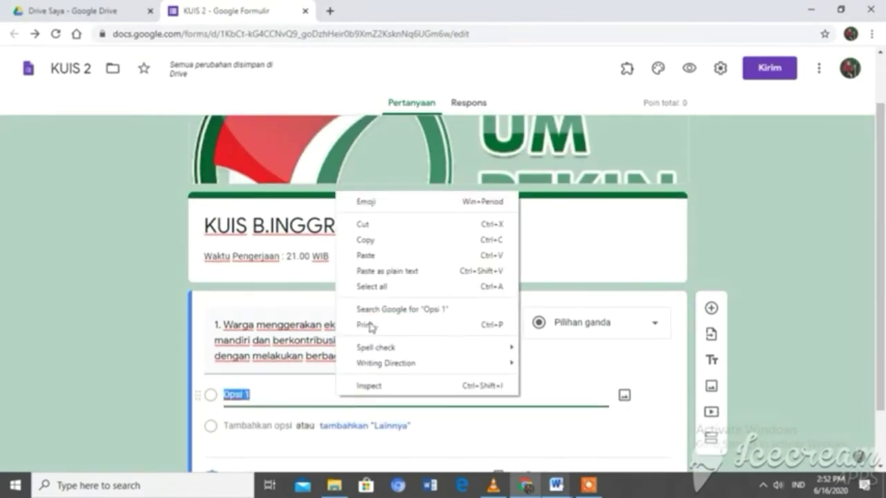
click(384, 260)
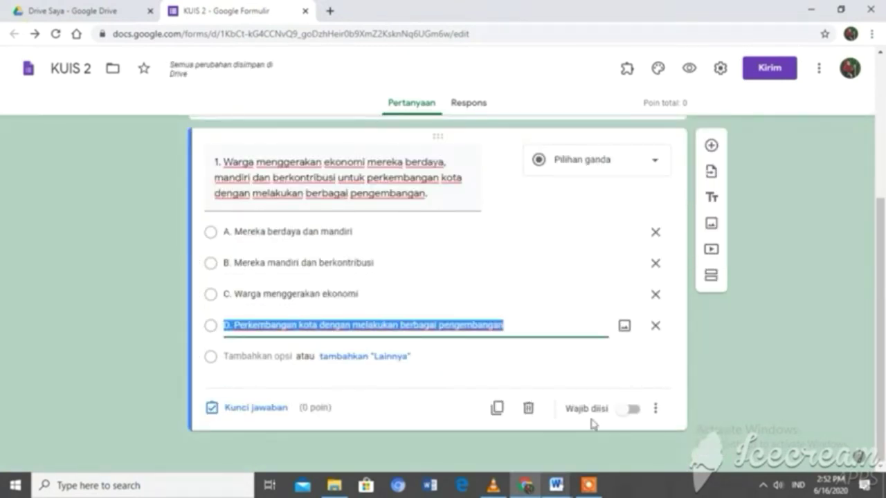
click(635, 410)
click(631, 411)
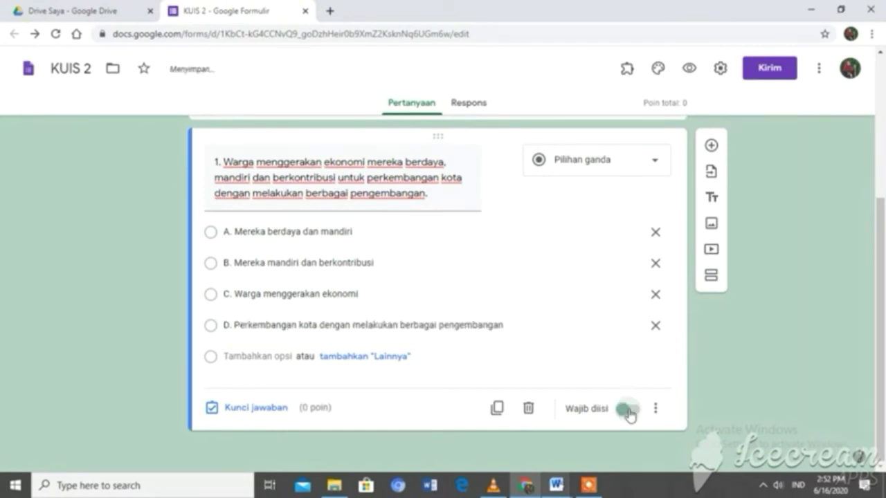
- Set the answer key of question 1 to 4 points with option C, Warga menggerakan ekonomi, as the correct answer
click(256, 408)
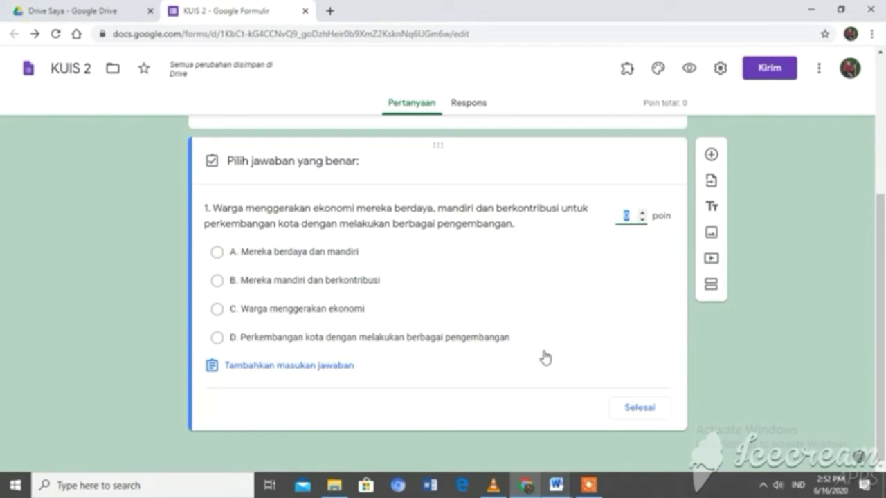
text(4)
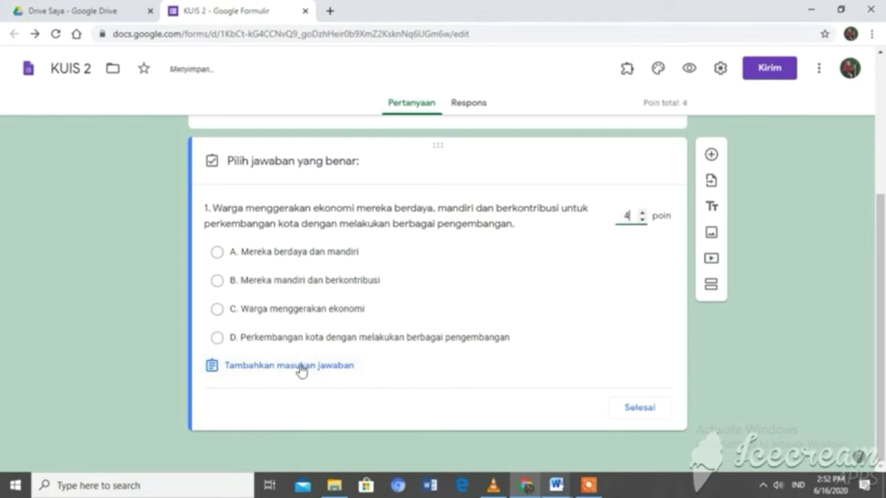
click(218, 311)
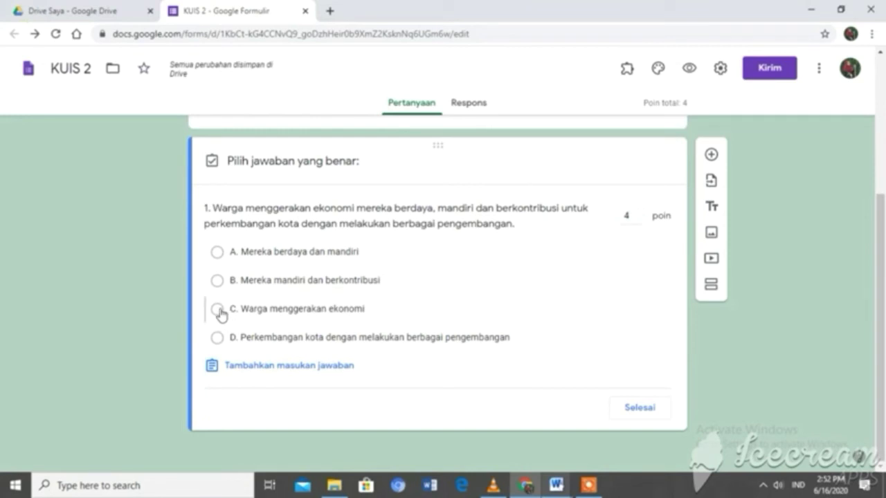
click(219, 312)
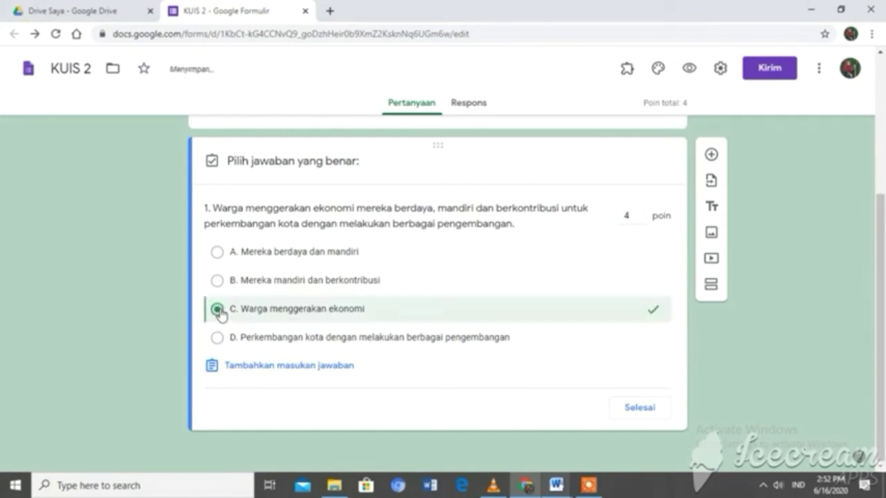
click(639, 408)
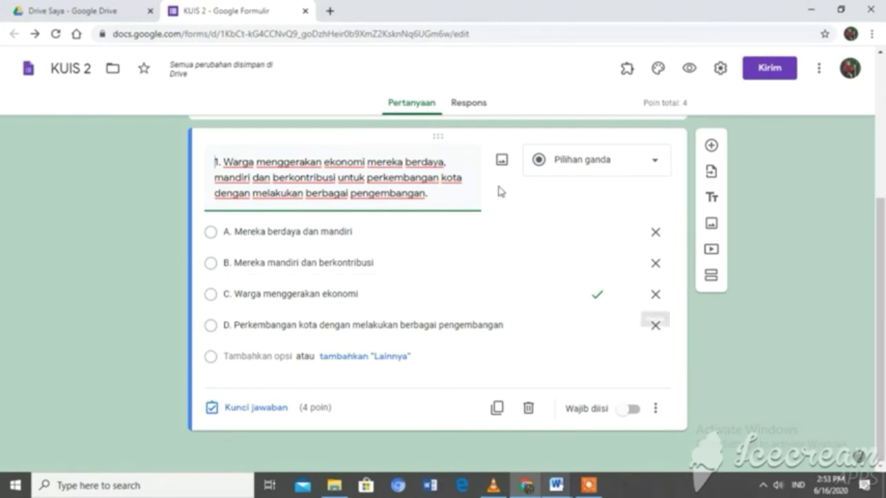
- Add a new question to the form, switch to the Word document TRY OUT 3 UMPTKIN and copy the full text of question 2
click(712, 147)
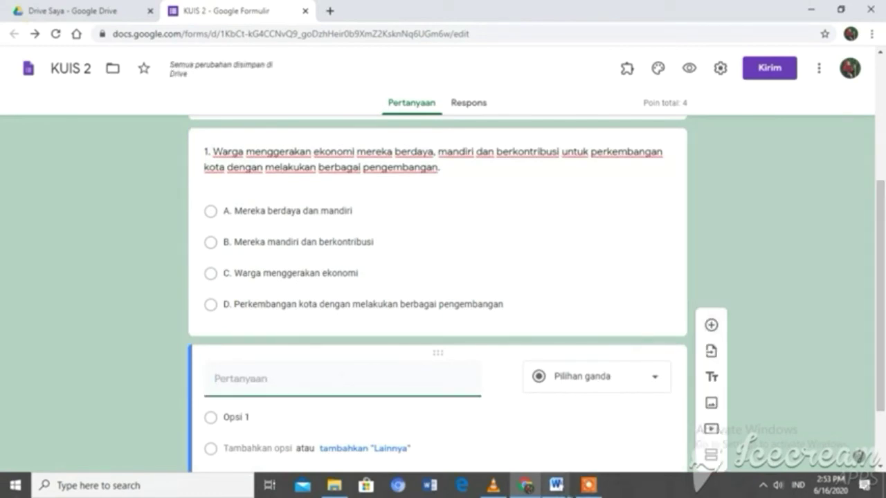
mouse_move(556, 484)
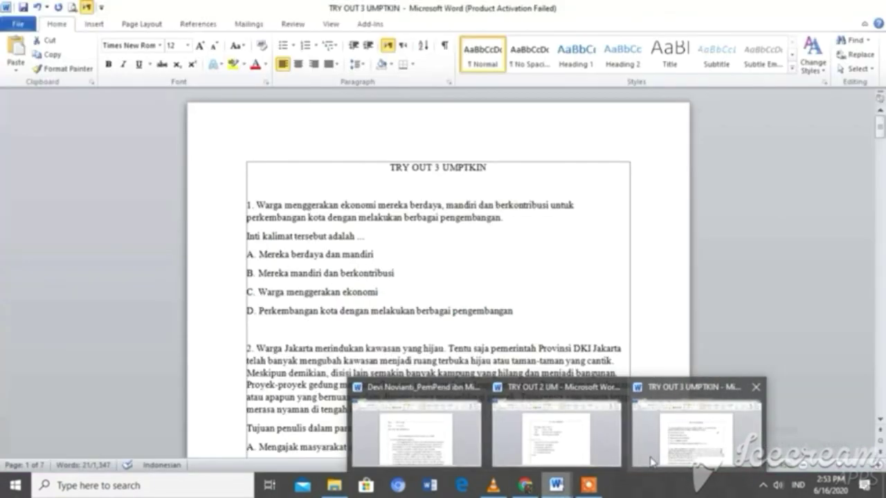
click(650, 462)
drag(247, 347, 453, 429)
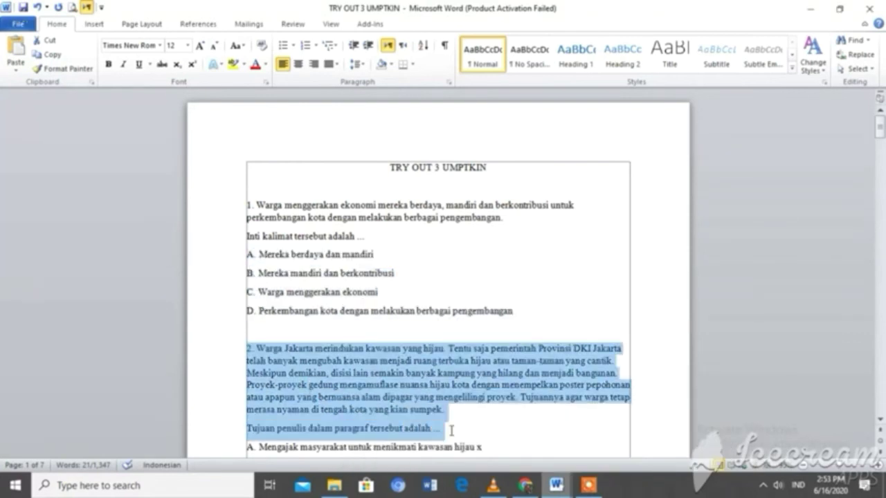
right_click(413, 399)
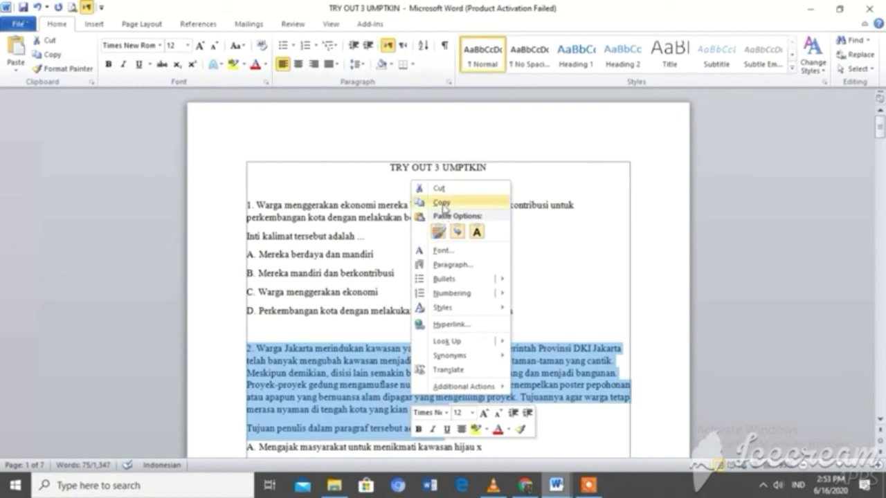
click(440, 203)
- Return to the form in Chrome and paste the copied passage as the text of the new multiple-choice question
mouse_move(524, 488)
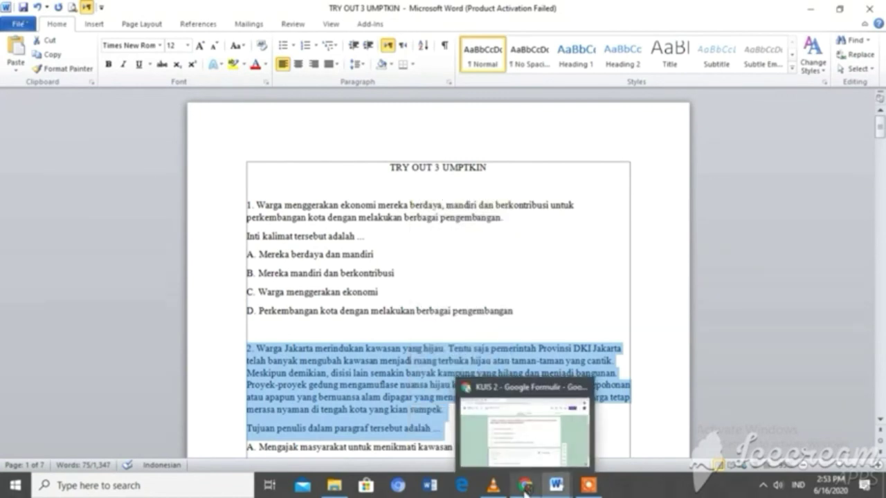
click(477, 434)
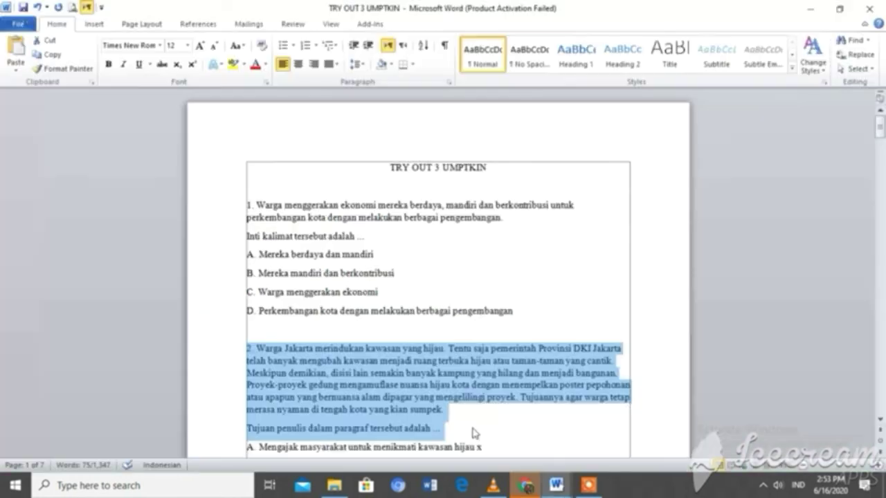
click(525, 486)
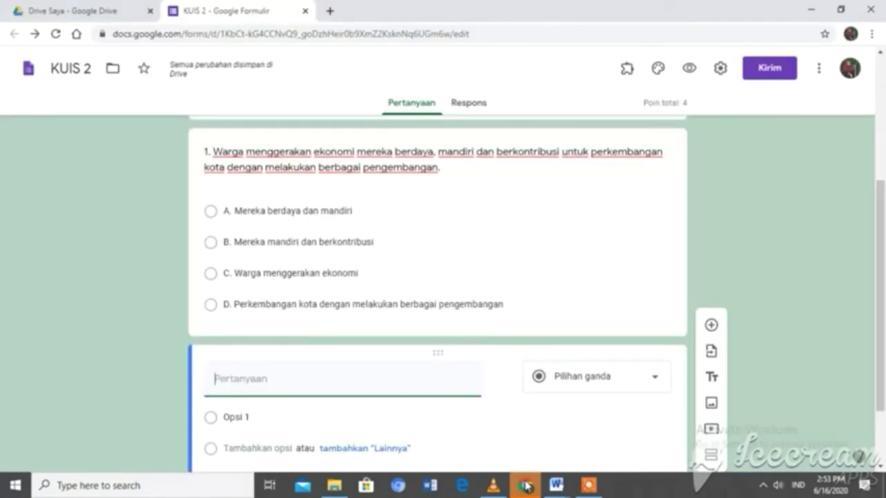
right_click(294, 380)
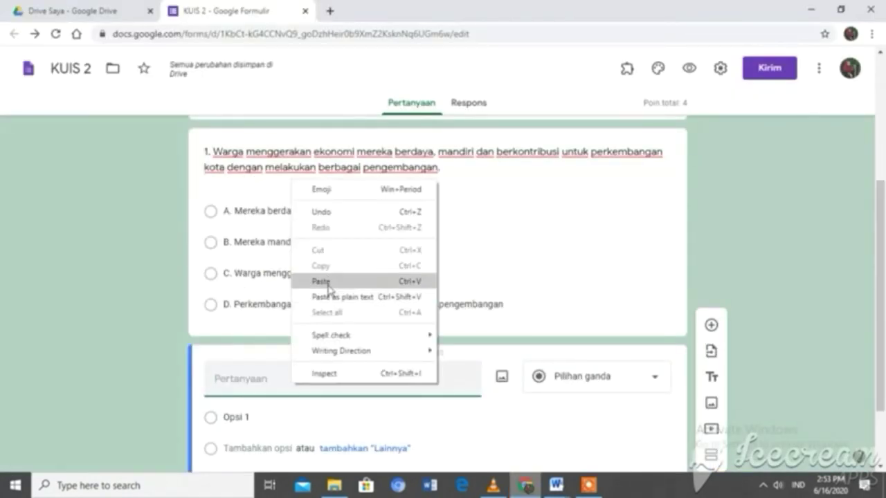
click(325, 281)
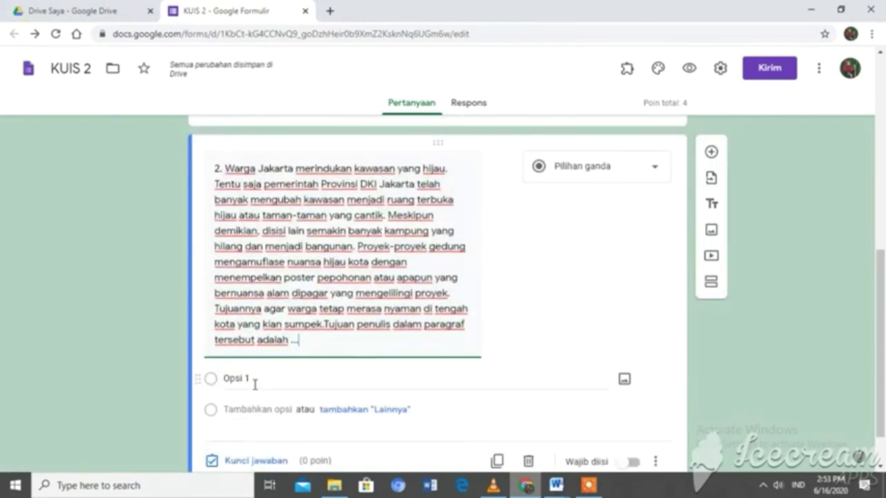
- Add a new section after question 2, title it "materi 2" and add an empty question to it
click(257, 382)
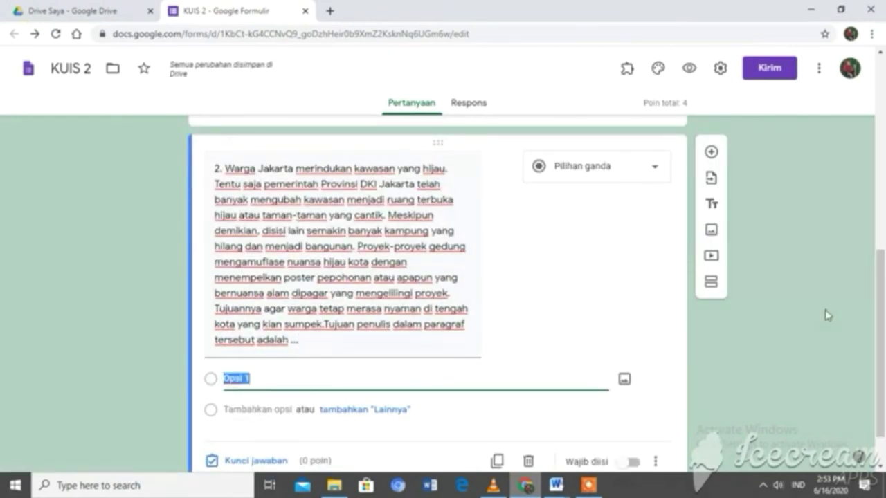
scroll(883, 308, down, 1)
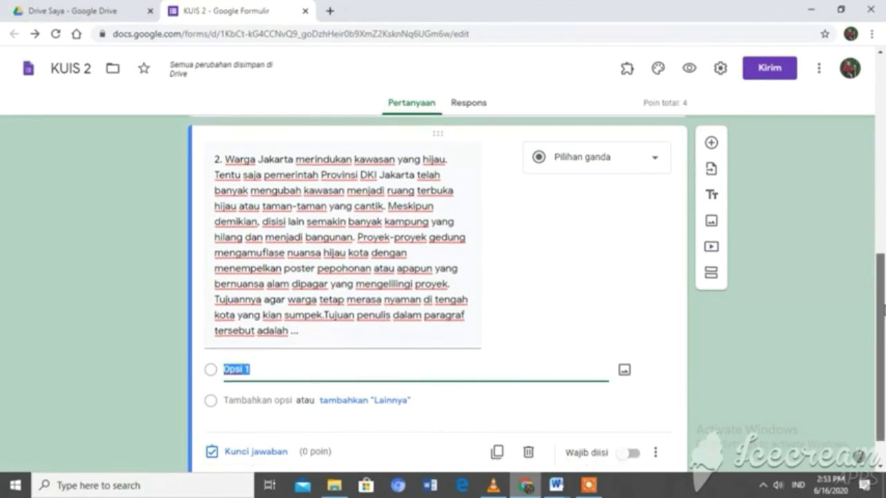
scroll(884, 311, up, 1)
scroll(882, 336, down, 1)
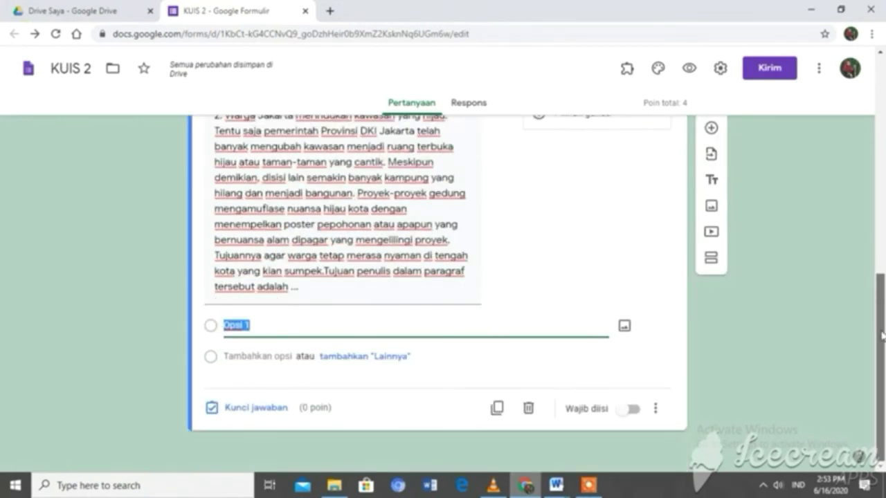
scroll(882, 336, up, 1)
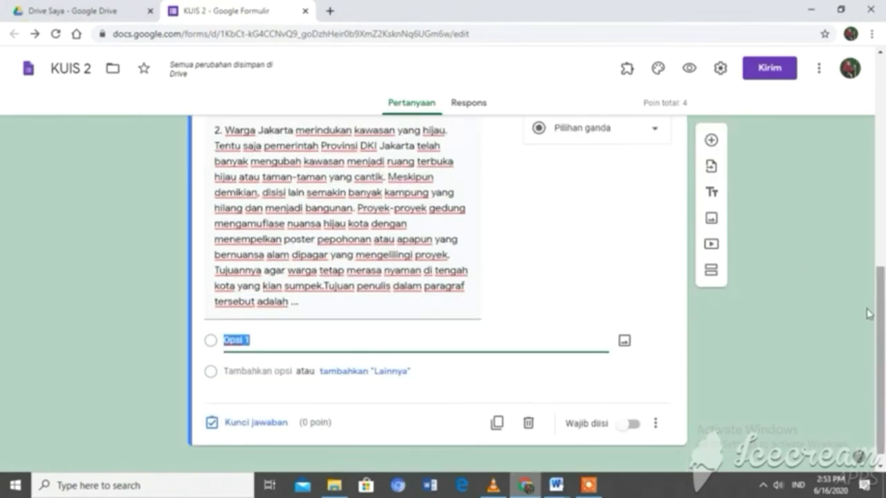
click(708, 273)
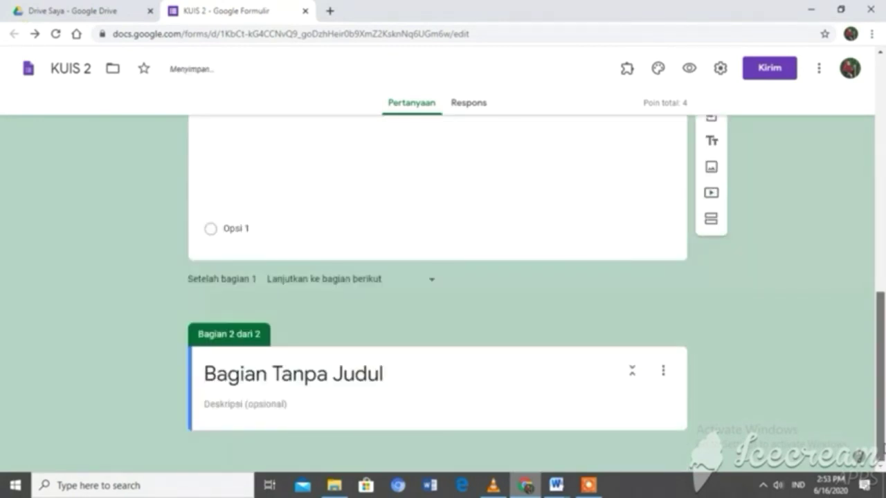
click(399, 375)
key(BackSpace)
text(m)
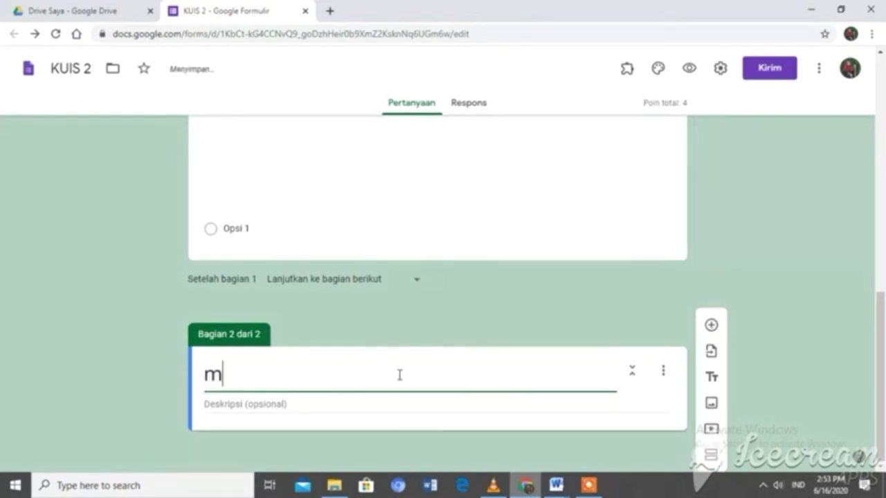
text(ater)
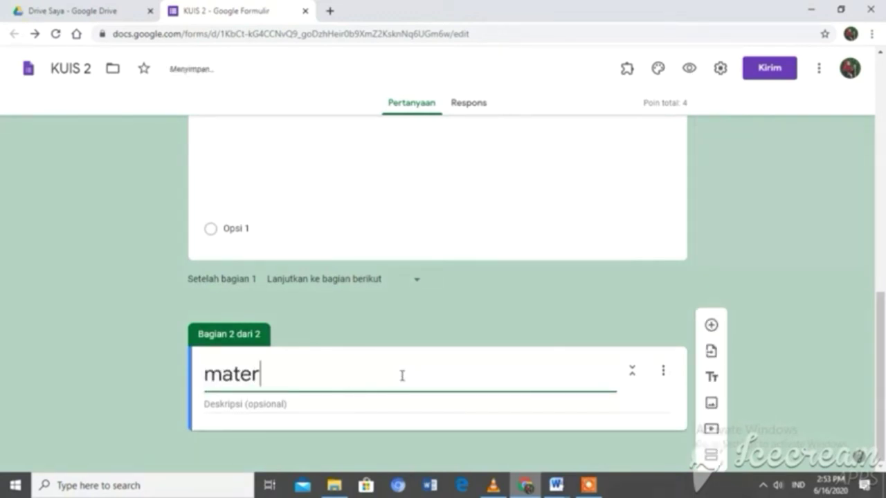
text(i 2)
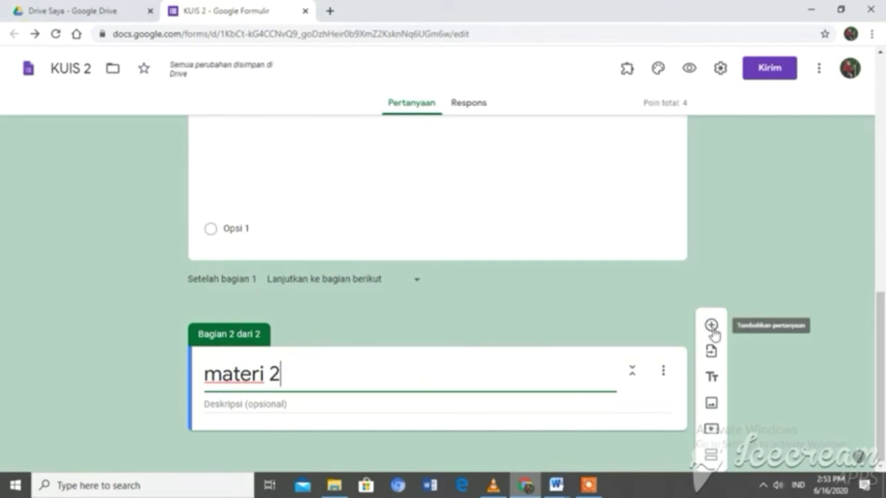
click(711, 325)
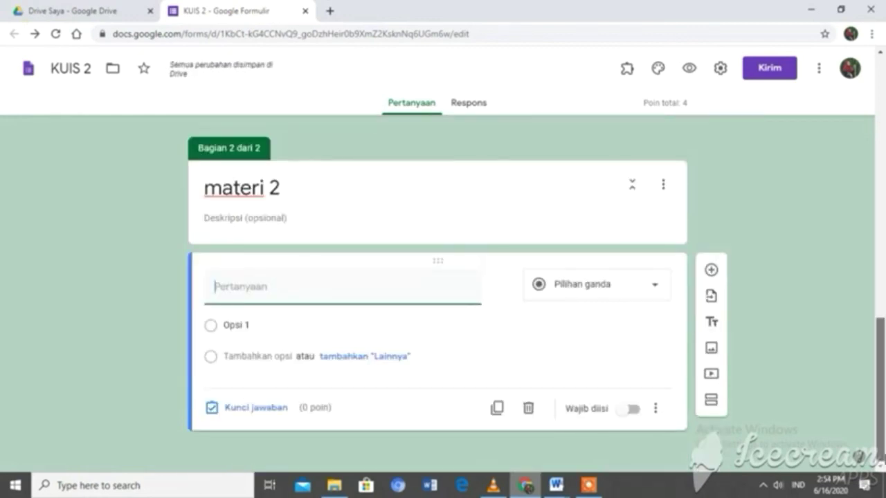
- Open the form's send options, choose sharing by link and shorten the URL
scroll(882, 318, up, 3)
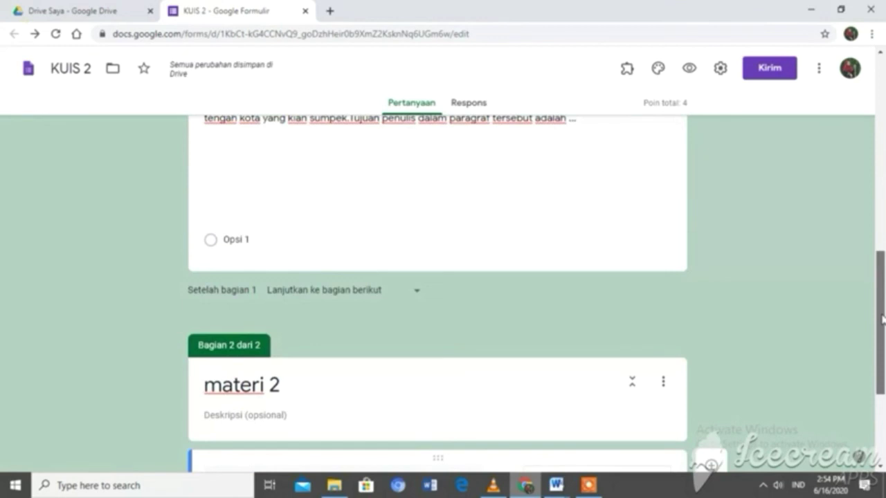
scroll(882, 318, up, 5)
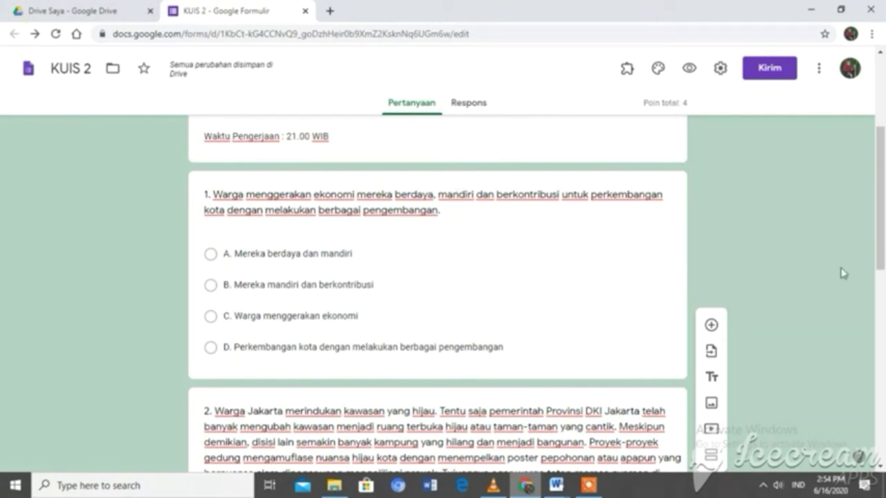
drag(882, 250, 881, 153)
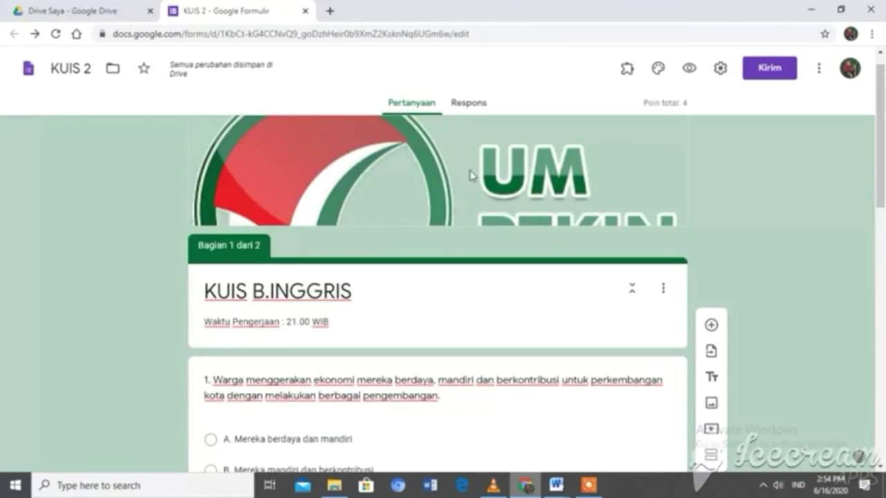
click(764, 69)
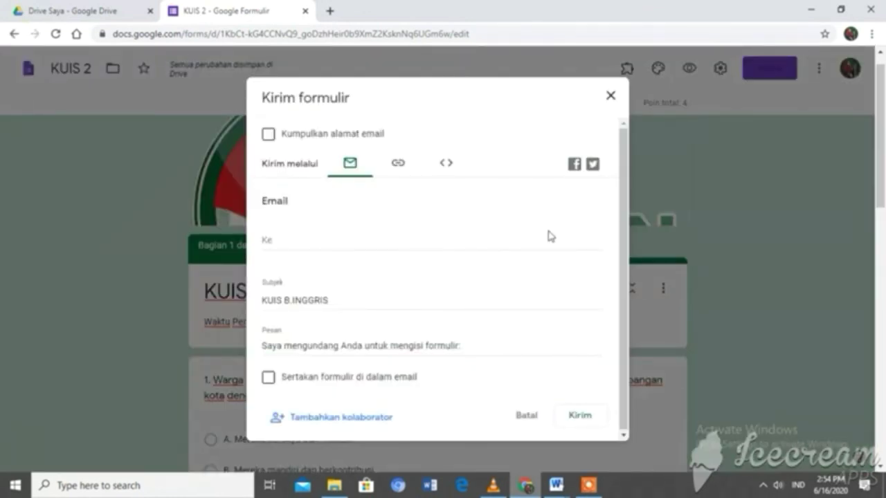
scroll(626, 238, down, 1)
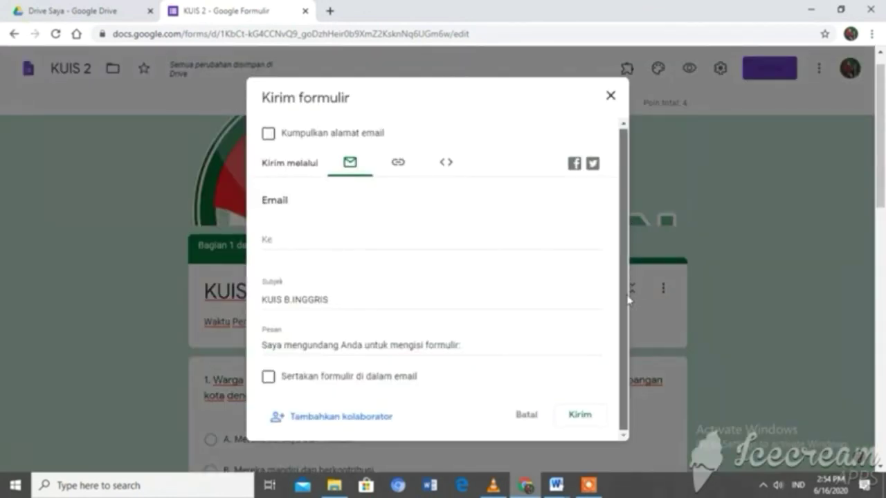
click(404, 167)
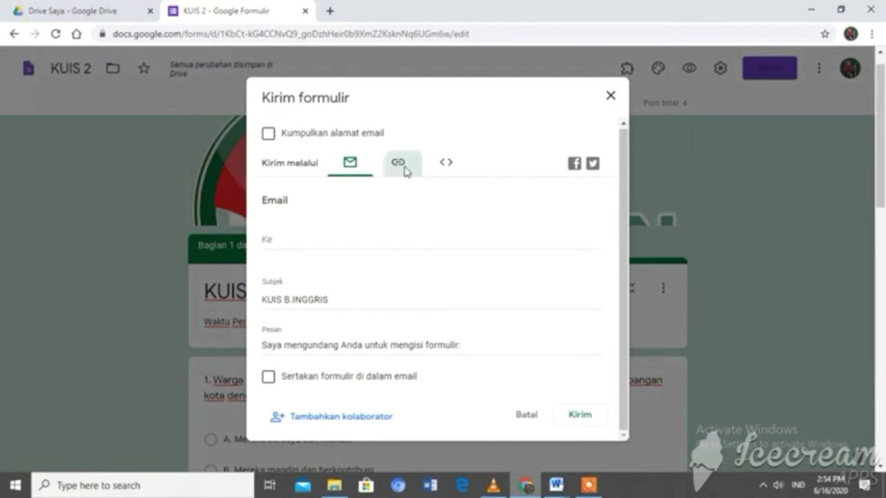
click(406, 225)
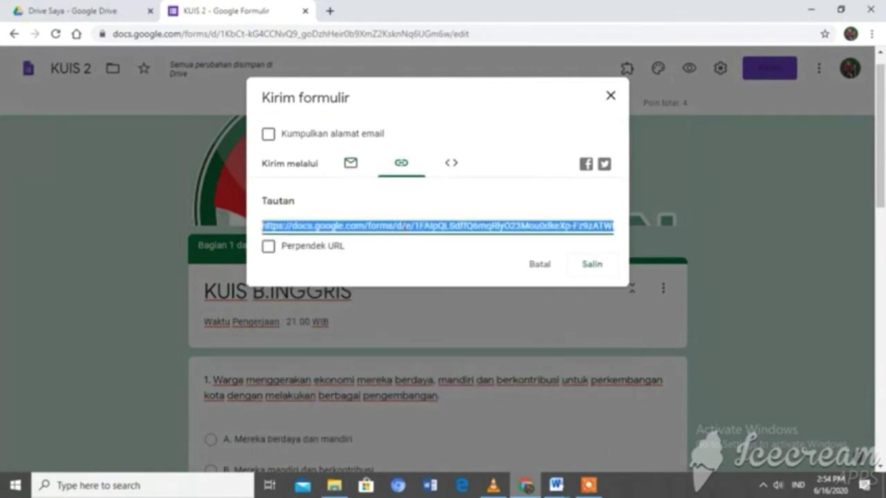
click(269, 249)
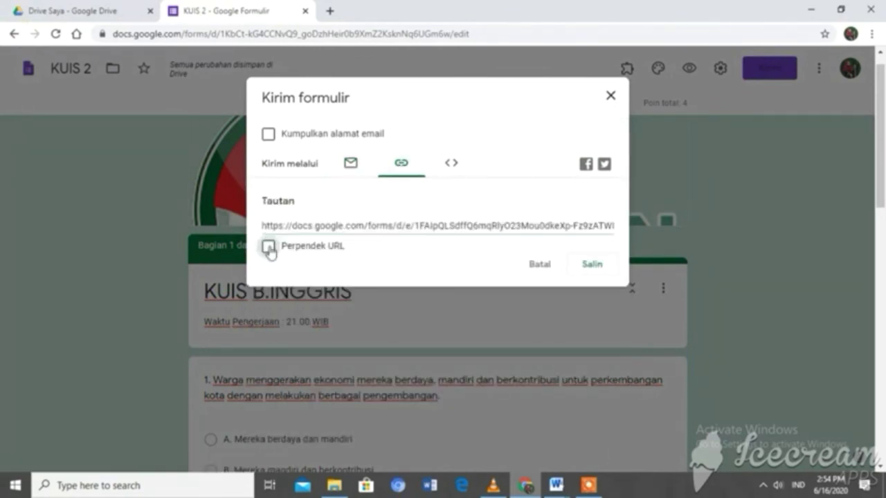
click(269, 247)
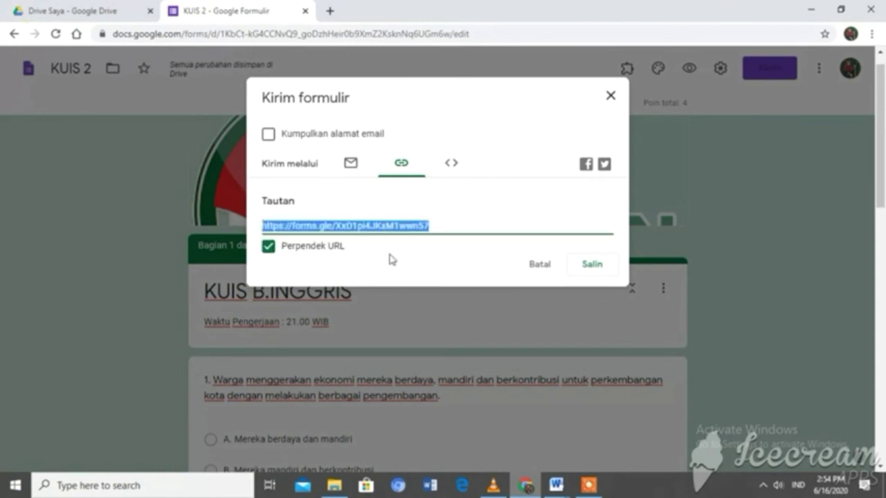
- Copy the shortened form link, switch to the Word document TRY OUT 2 UM and paste it on a new line below "2. An-Nisa"
click(584, 269)
click(564, 489)
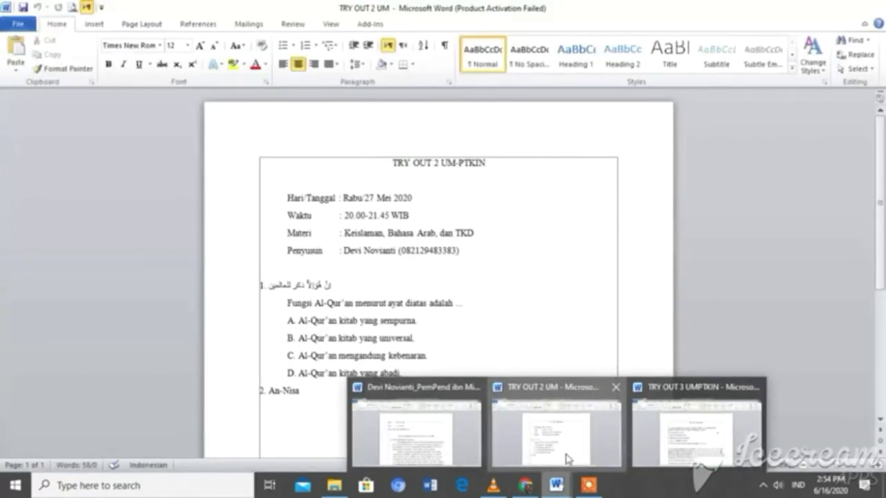
click(566, 459)
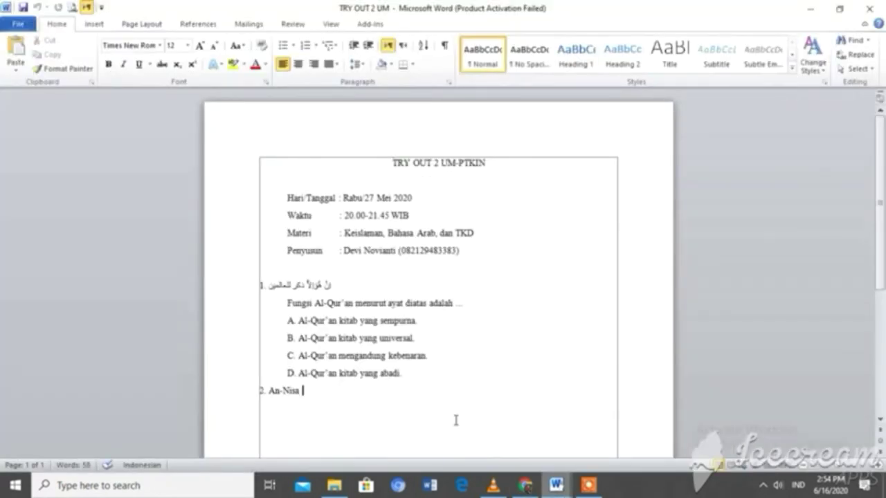
right_click(458, 421)
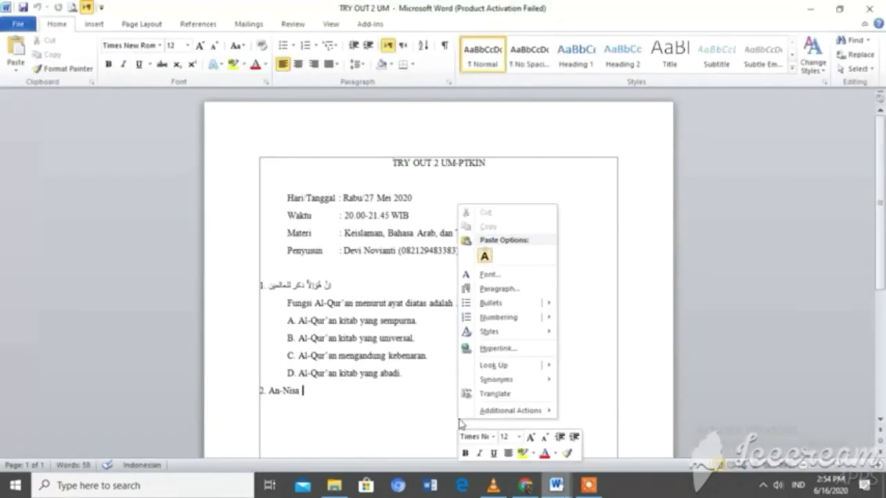
click(419, 424)
key(Return)
right_click(422, 424)
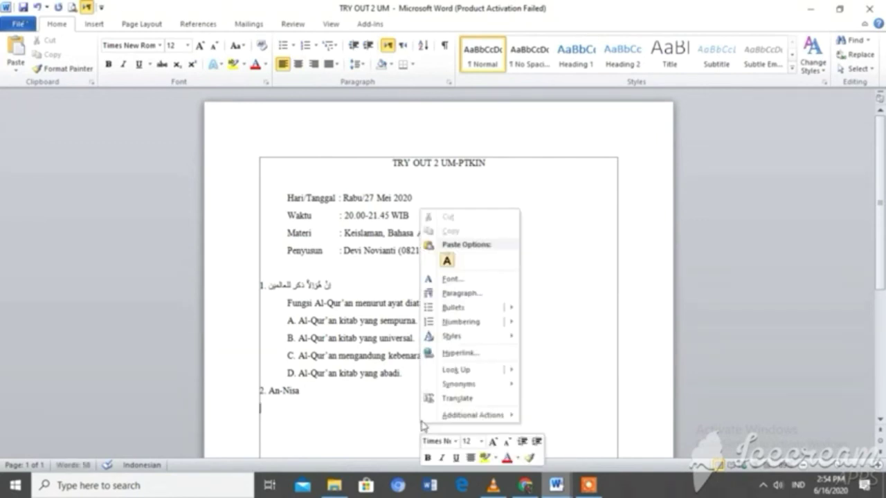
click(448, 261)
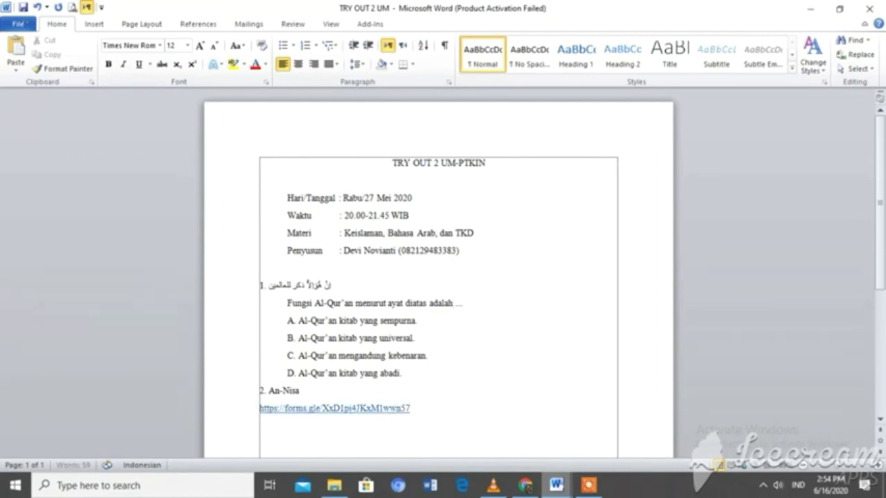
- Return to the KUIS 2 form in Chrome and close the send form dialog
mouse_move(493, 485)
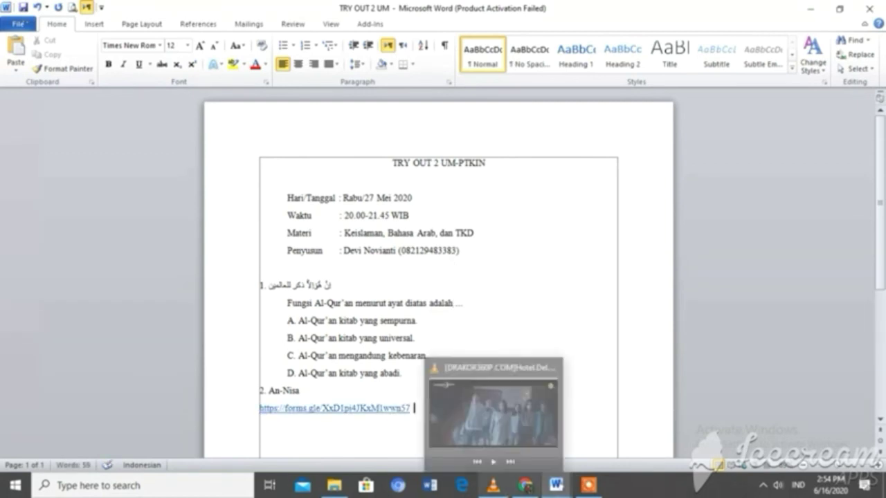
mouse_move(534, 491)
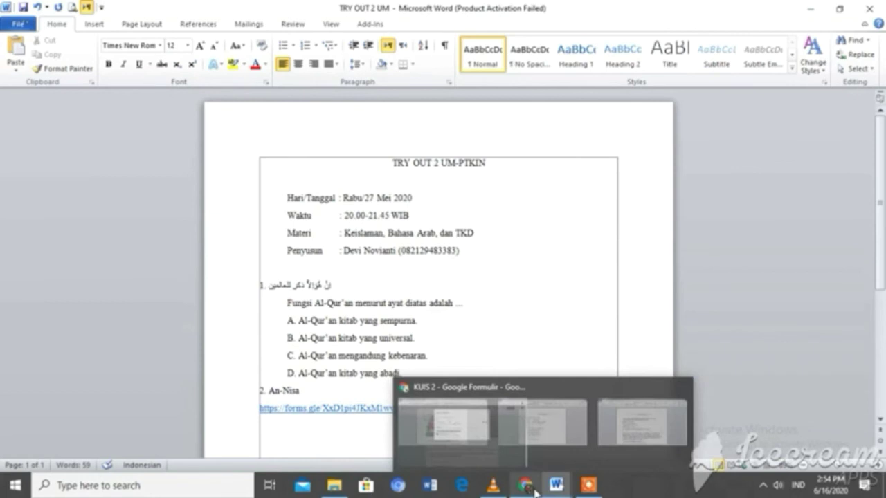
click(535, 491)
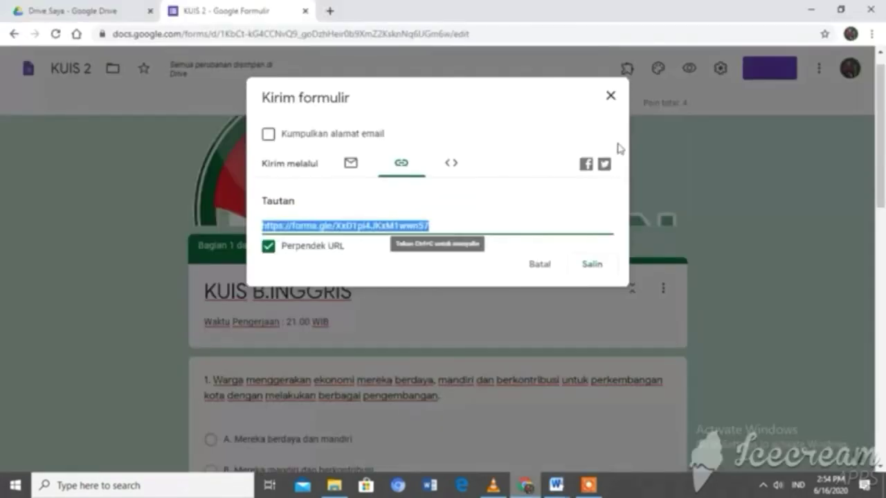
click(610, 96)
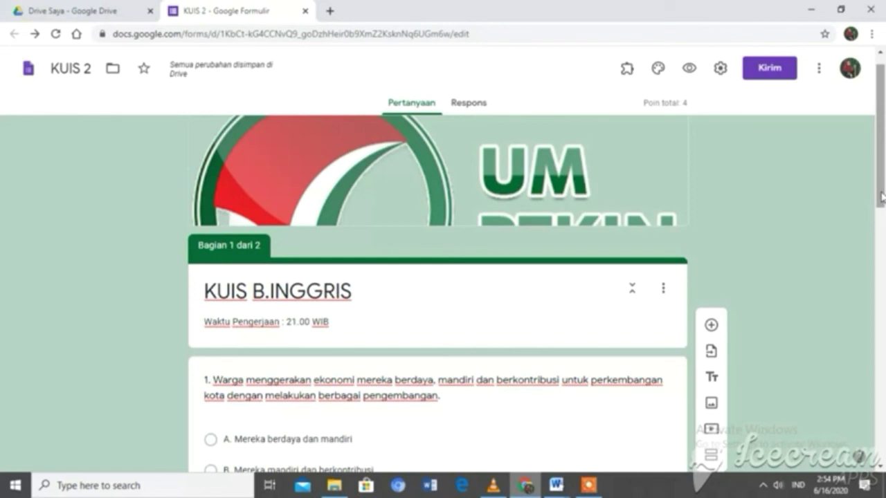
drag(881, 197, 865, 130)
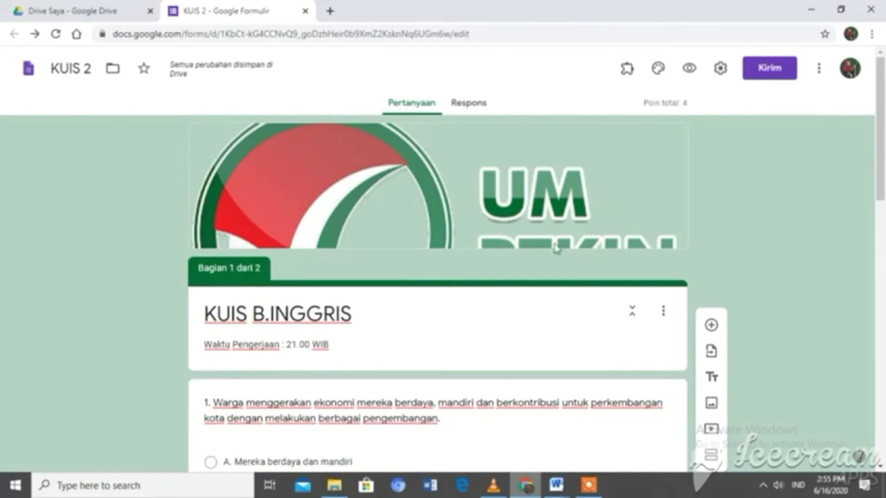
- Minimize the Chrome window and all open Word documents to show the desktop
click(809, 9)
click(815, 6)
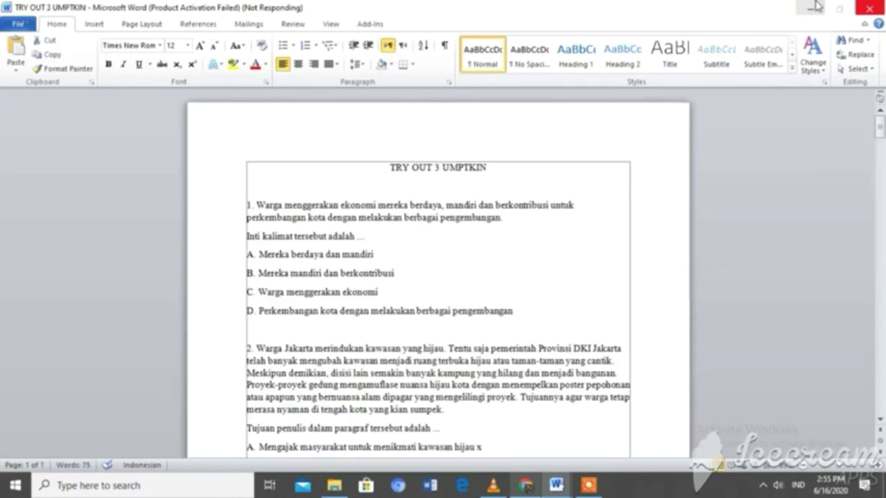
click(815, 6)
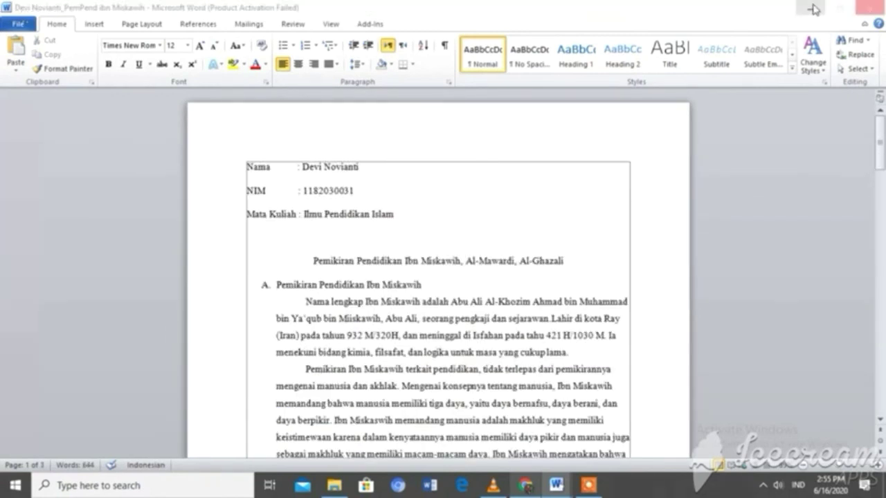
click(815, 7)
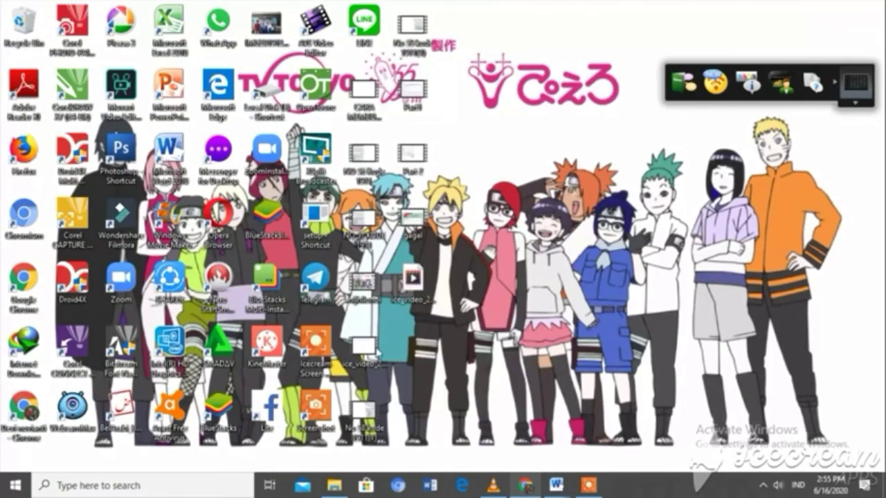